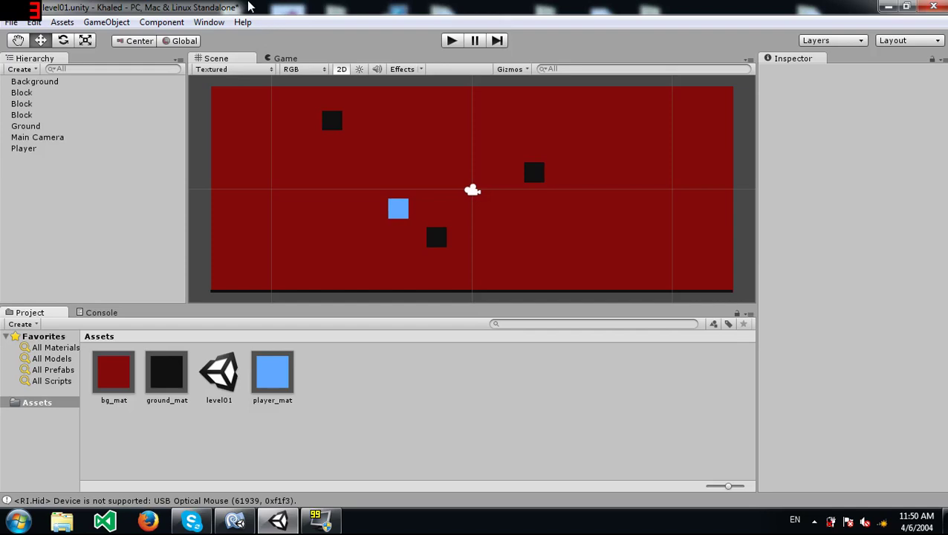
Select the blue Player square and scroll to its Box Collider 2D and Rigidbody 2D (mass 1, gravity 1)
left_click(412, 152)
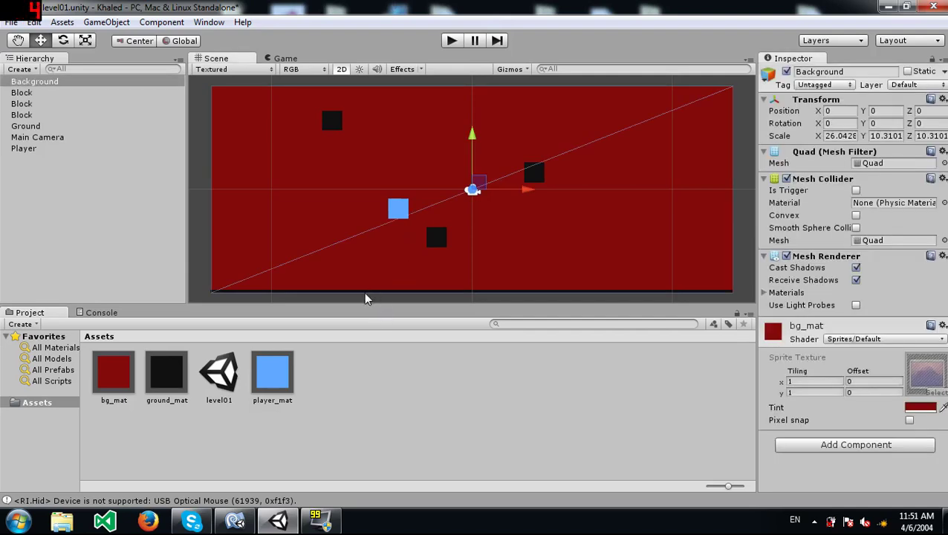
left_click(369, 294)
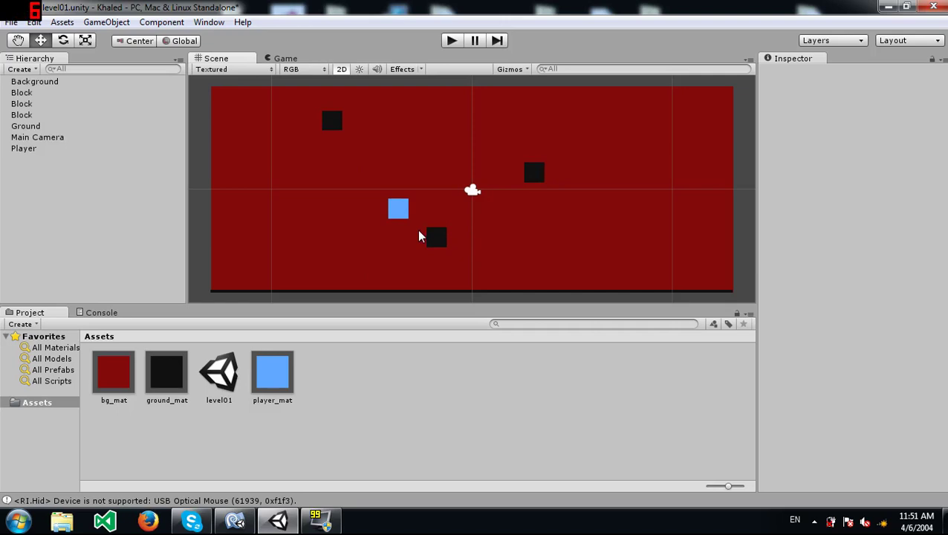
left_click(399, 211)
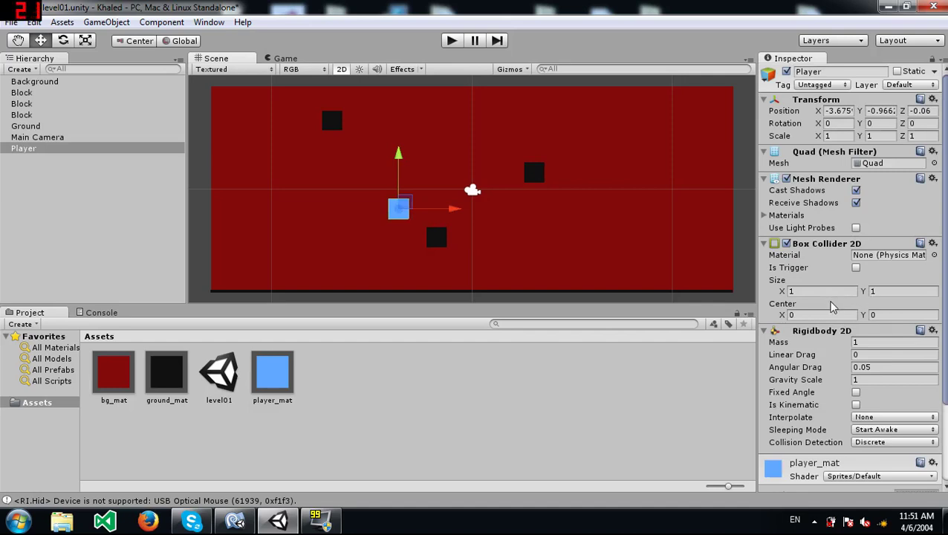
scroll(835, 308, "down", 3)
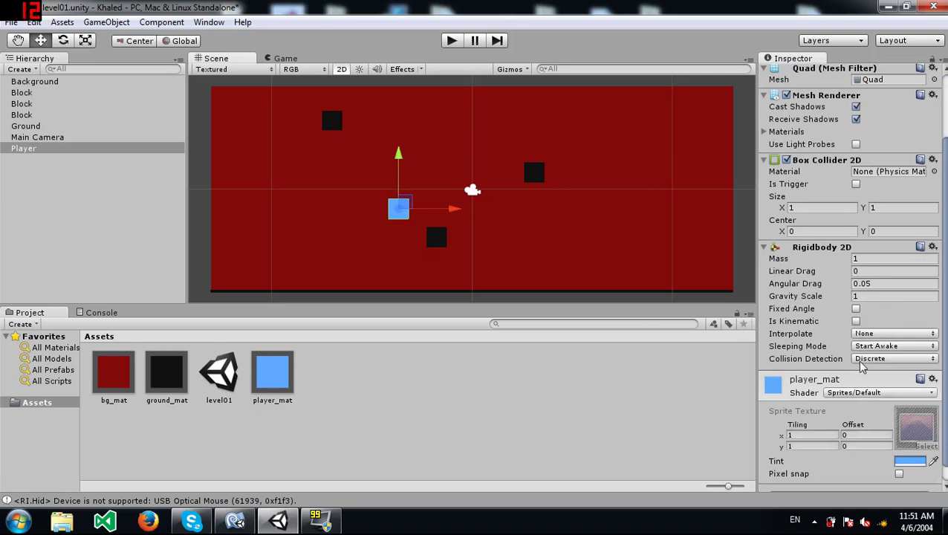
scroll(860, 366, "down", 1)
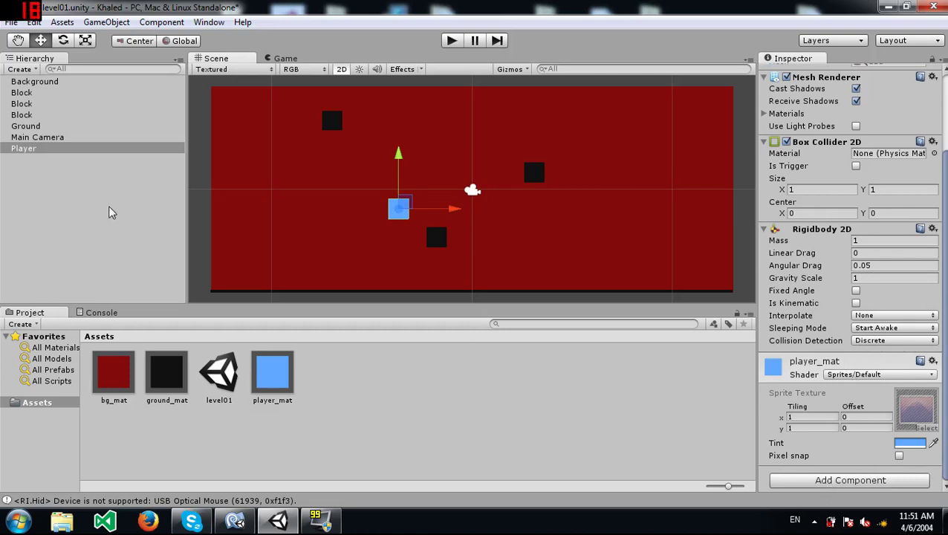
Add a new script component named moveScript to the Player
left_click(862, 483)
left_click(856, 416)
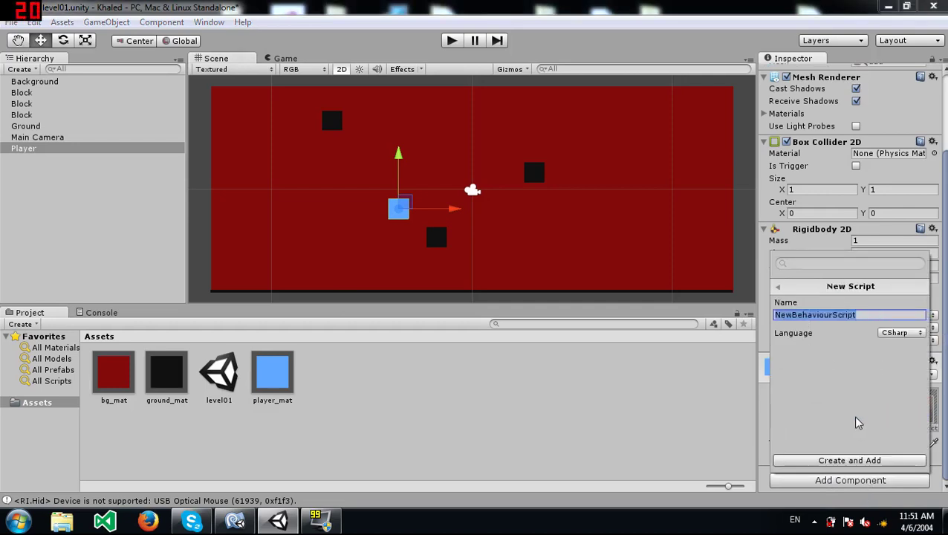
type("moveScript")
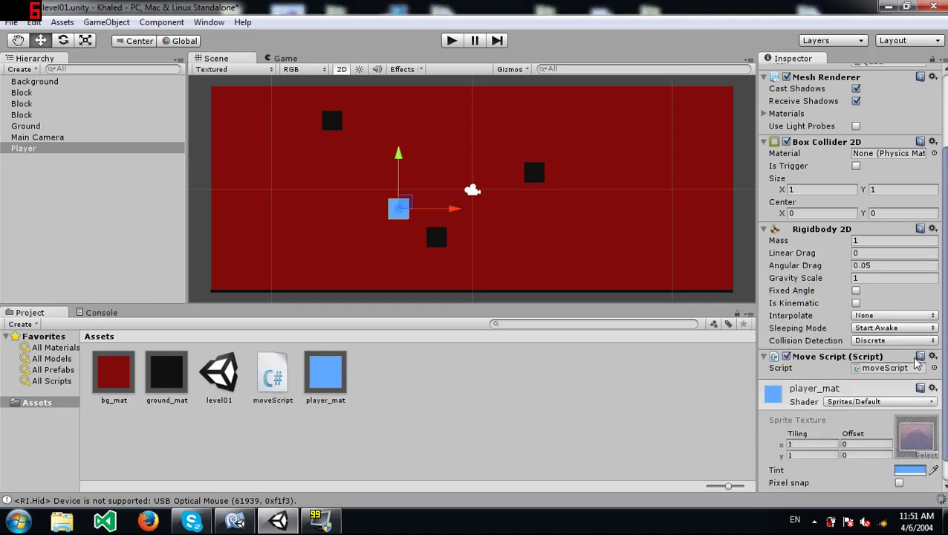
Reselect the Player, leaving collision detection on Discrete, and locate the moveScript asset in the project
left_click(895, 340)
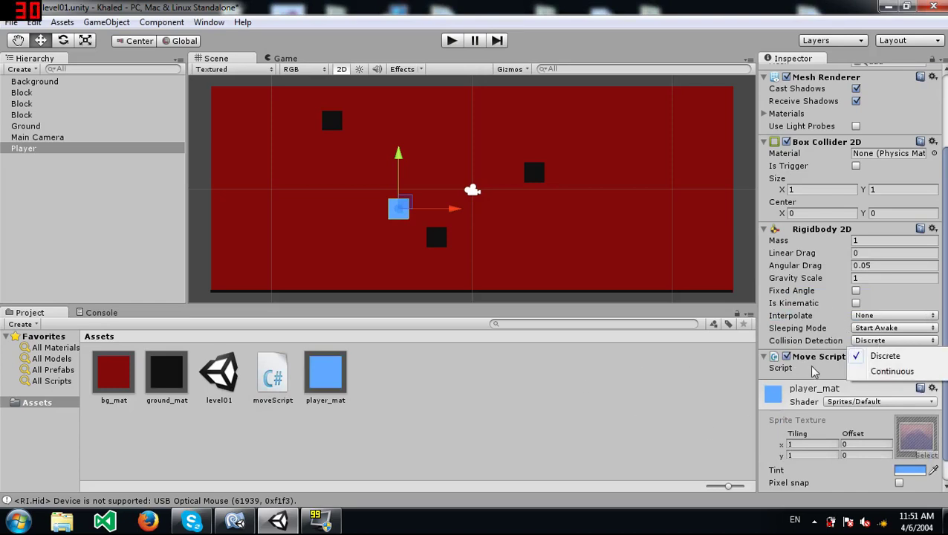
left_click(640, 370)
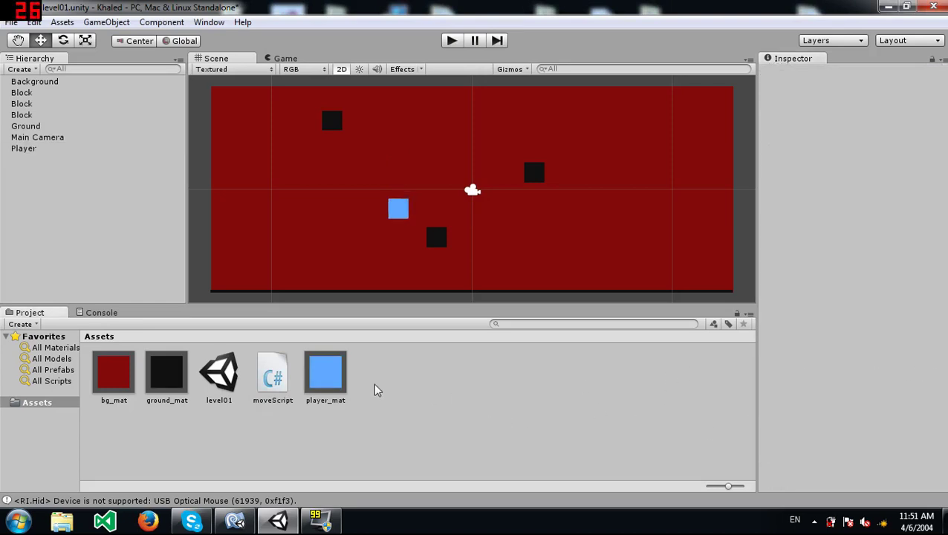
left_click(399, 209)
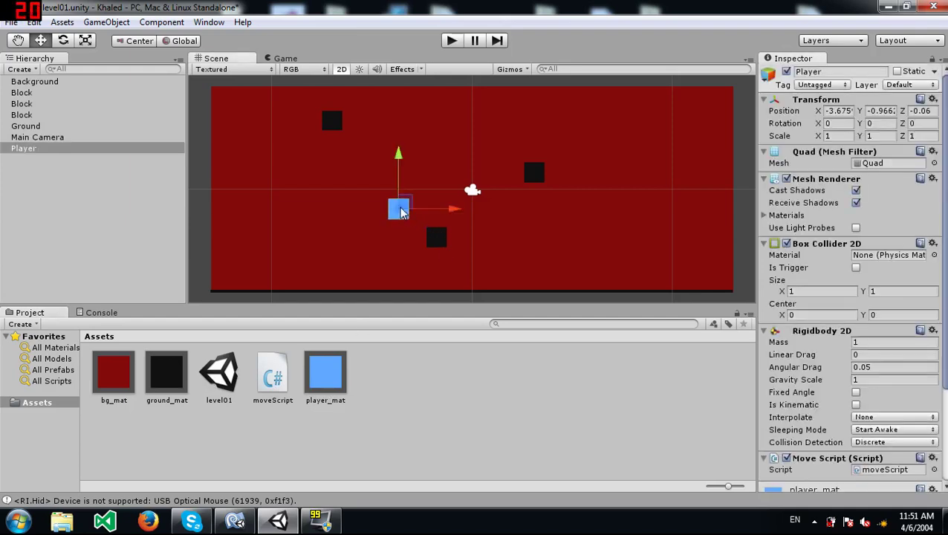
scroll(900, 393, "down", 3)
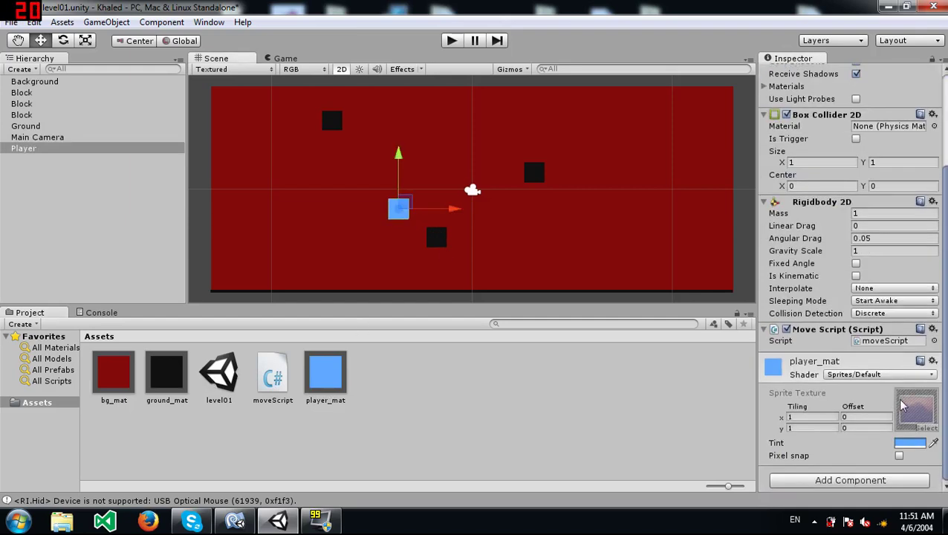
left_click(884, 341)
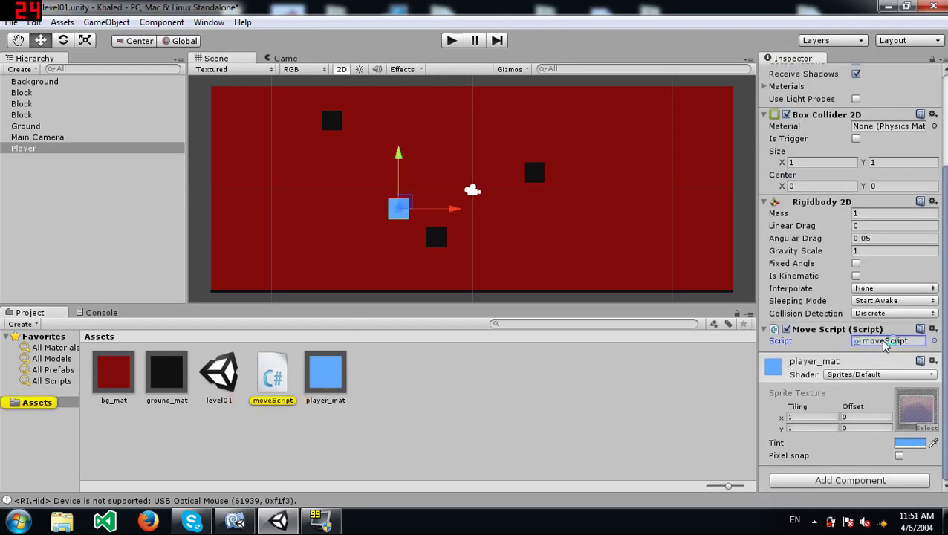
Open moveScript in MonoDevelop and declare public float XForce; and public float YForce; in the class
double_click(883, 340)
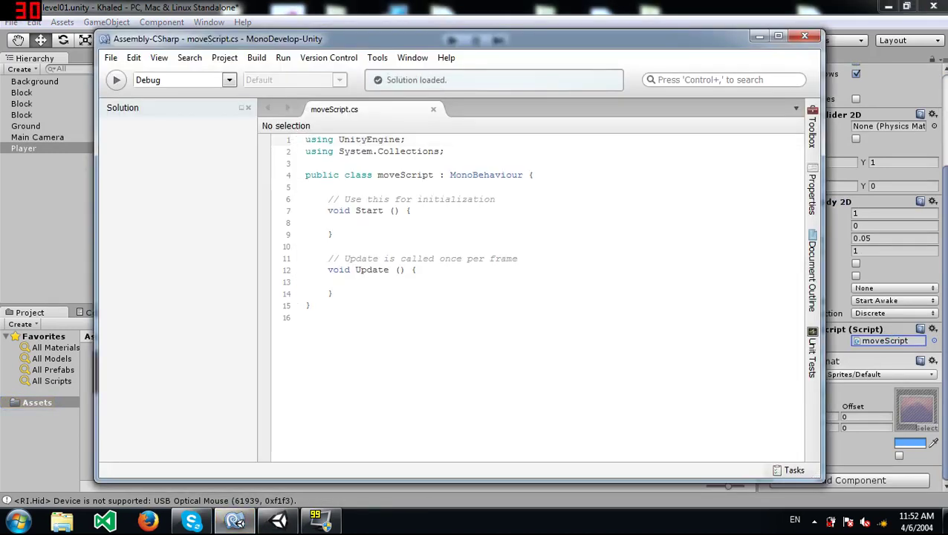
left_click(535, 174)
key("Return")
key("Return")
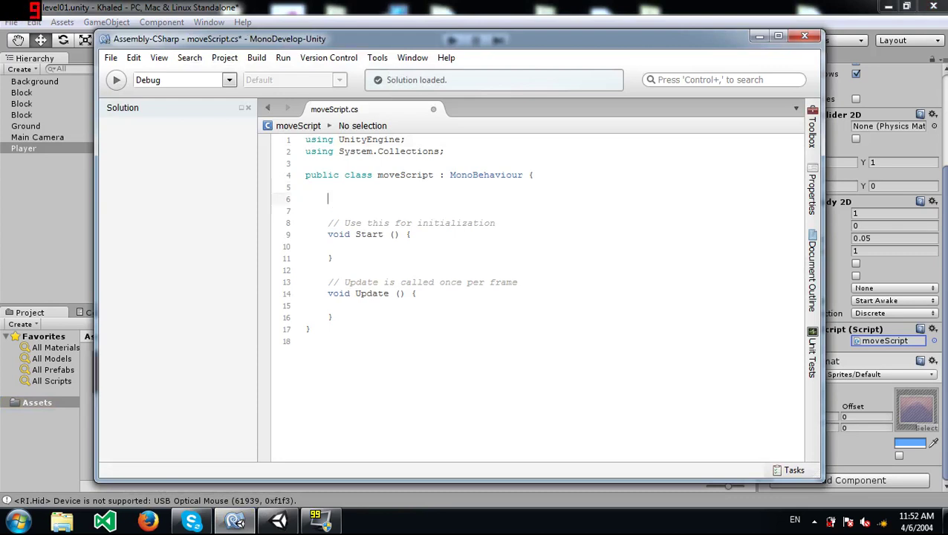
type("public float ")
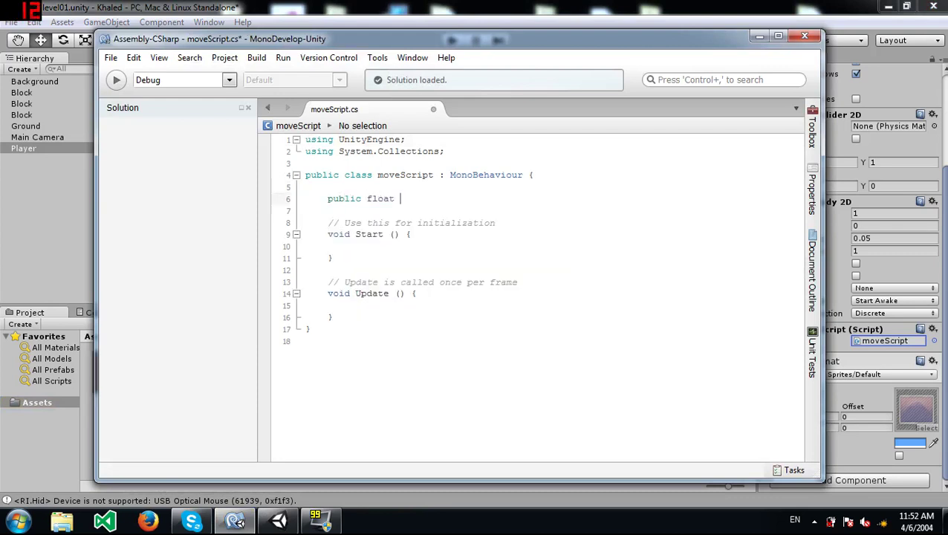
type("XForce;")
key("Return")
type("public f")
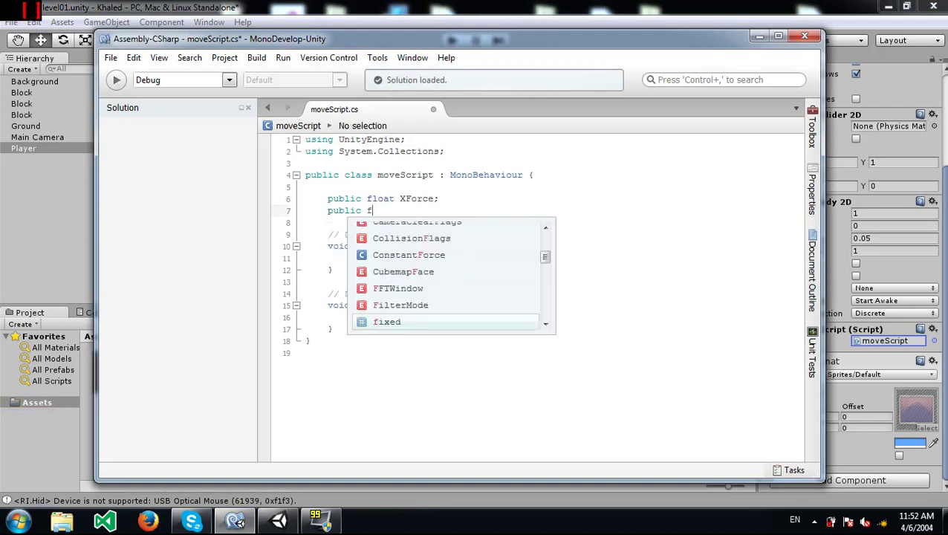
type("loat YForce")
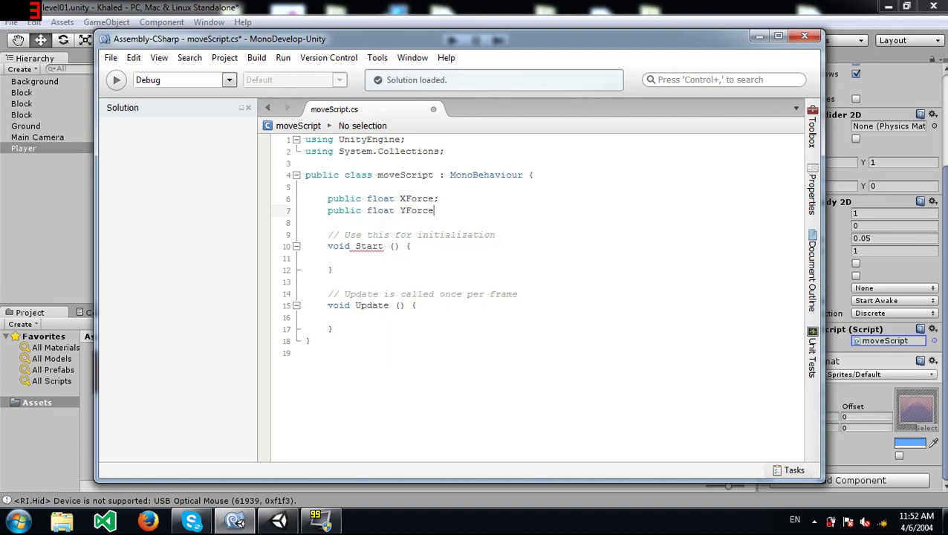
type(";")
key("Down")
key("Down")
key("Down")
key("Down")
key("Down")
key("Down")
key("Down")
key("Down")
key("Down")
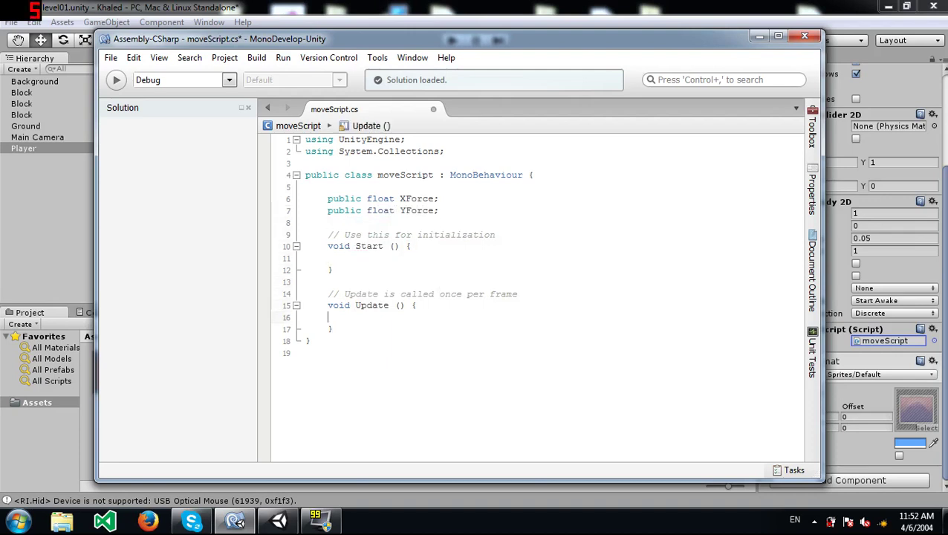
key("Return")
key("Return")
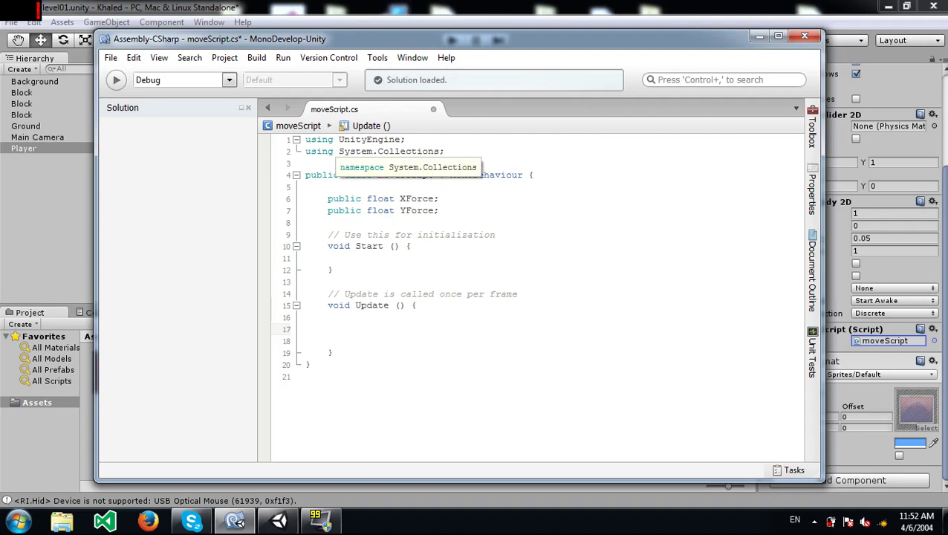
Declare public float temp; and in Update assign temp = Input.GetAxis("Horizontal");
key("Up")
key("Up")
key("Up")
key("Up")
key("Up")
key("Up")
key("Up")
key("Up")
key("Up")
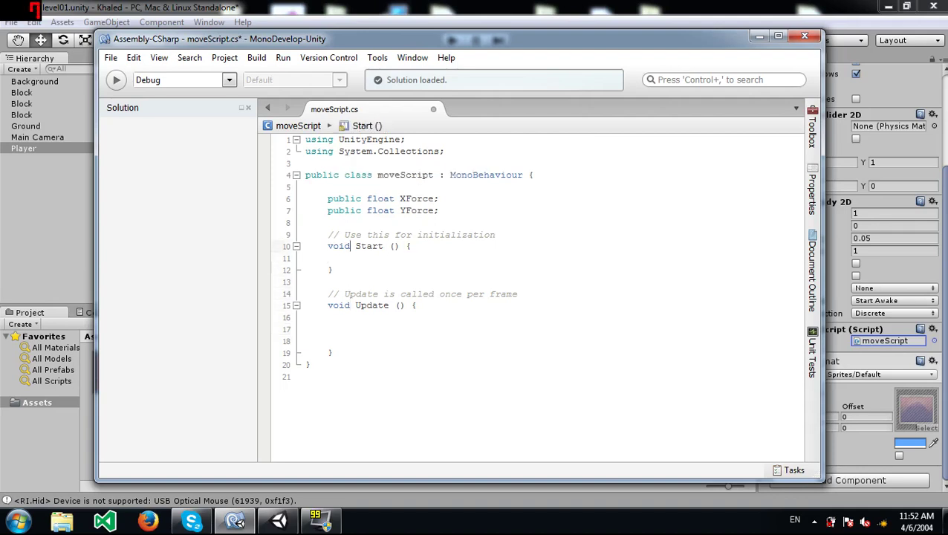
key("Return")
key("Return")
key("Up")
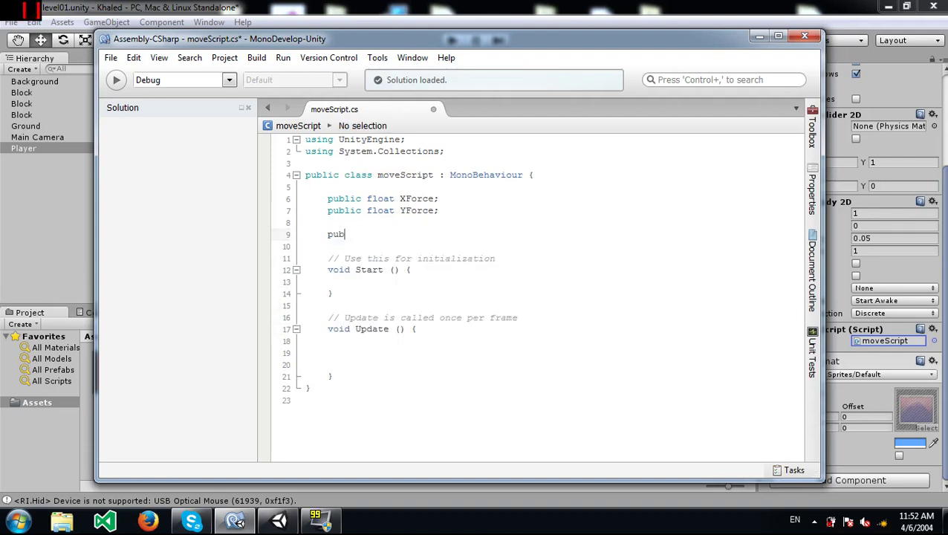
type("public float temp;")
key("Down")
key("Down")
key("Down")
key("Down")
key("Down")
key("Down")
key("Down")
key("Down")
key("Down")
key("Down")
type("if (")
key("BackSpace")
key("BackSpace")
key("BackSpace")
key("BackSpace")
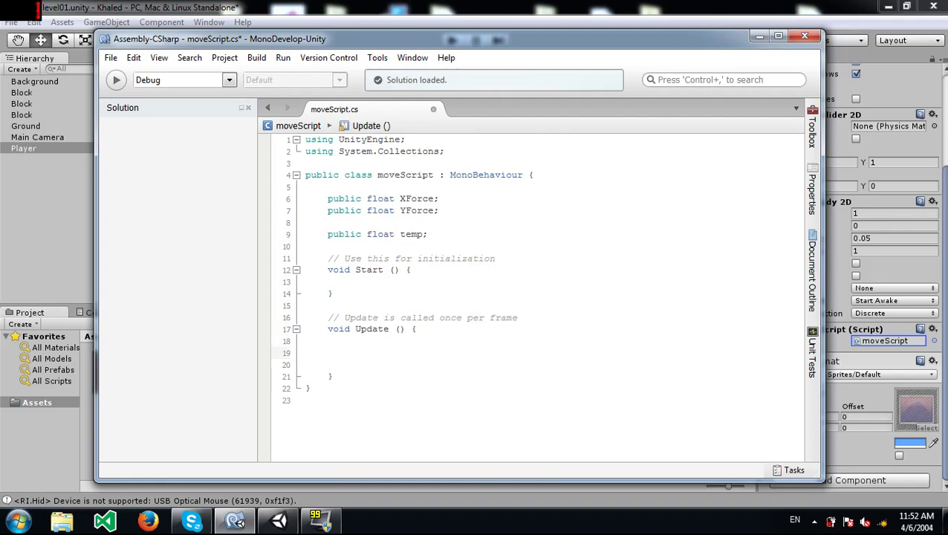
type("temp = input.GetAxis (")
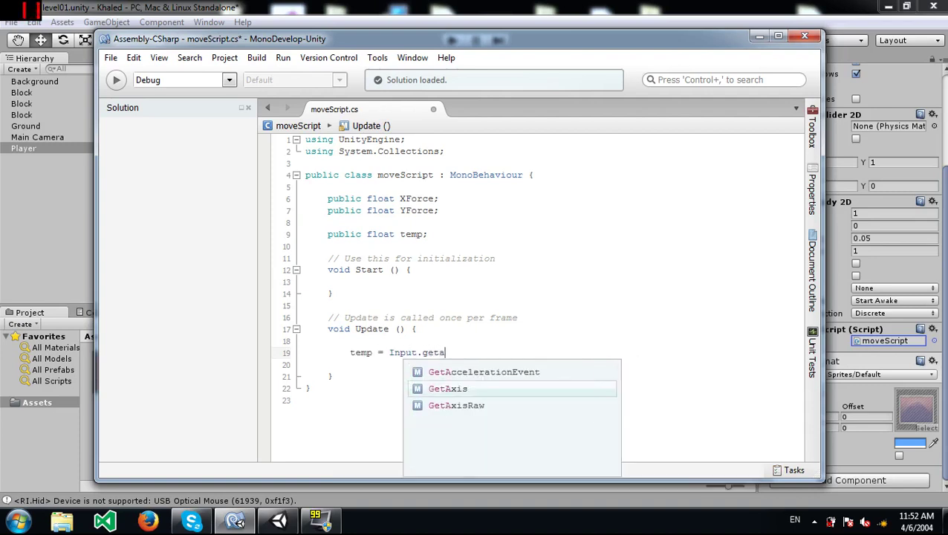
type("\"Hor")
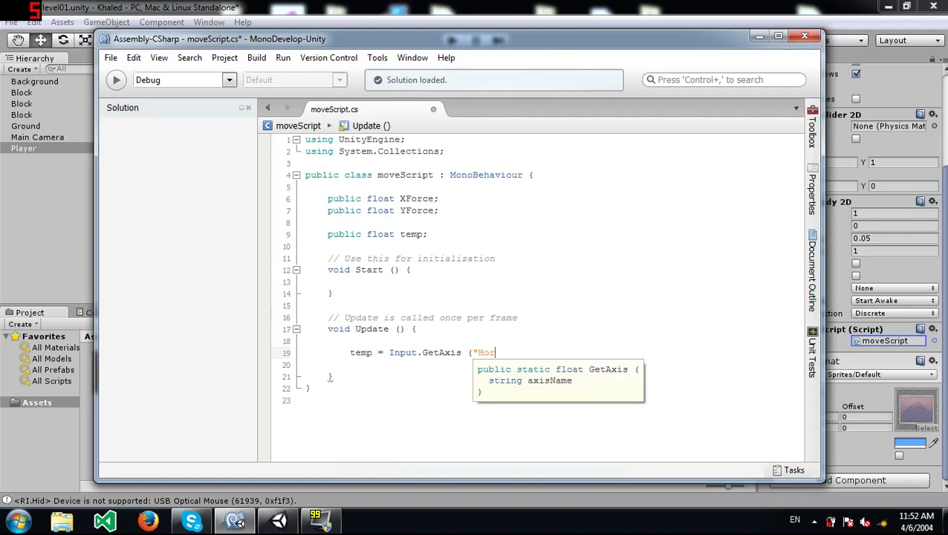
type("izontal\");")
key("Return")
key("Return")
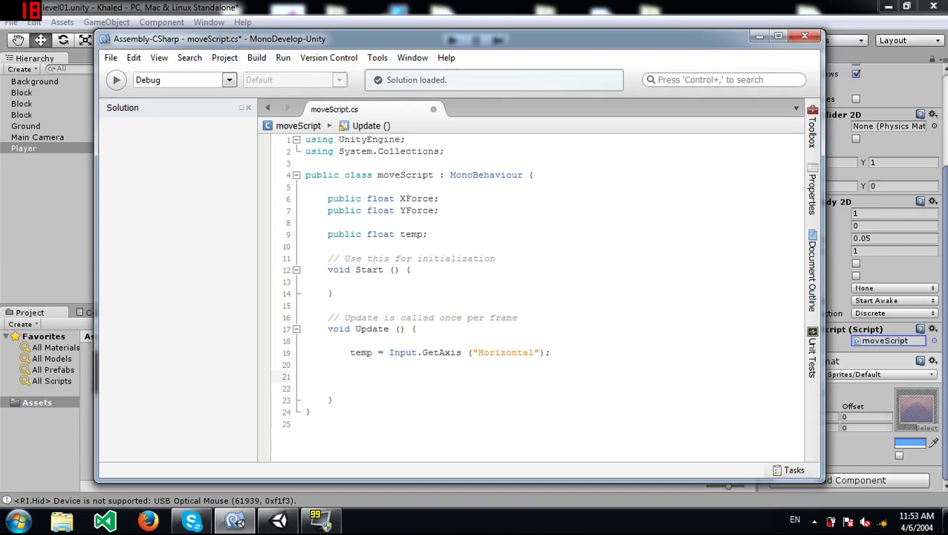
left_click(477, 352)
left_click(350, 375)
Write rigidbody2D.AddForce(new Vector2(XForce * temp, 0)); in Update and save moveScript.cs
type("rigidbody")
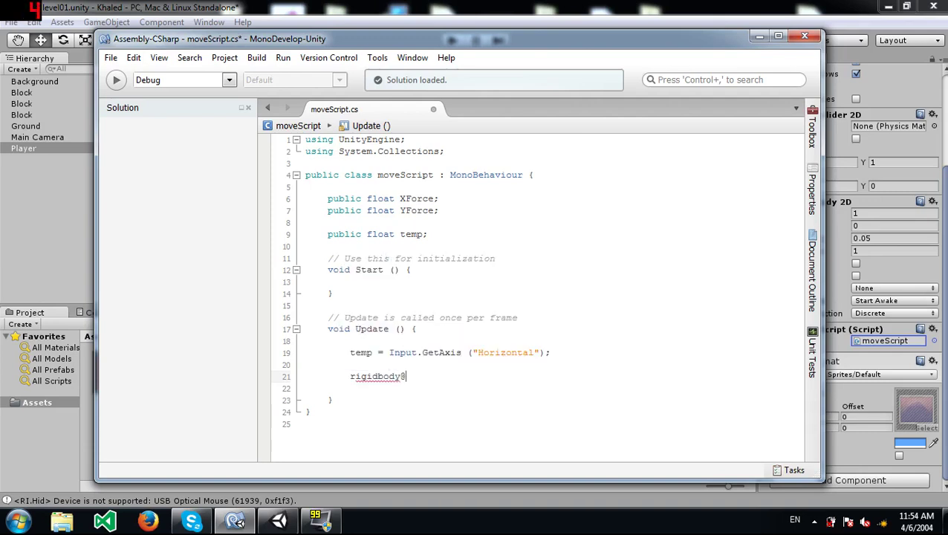
type("2D.ad")
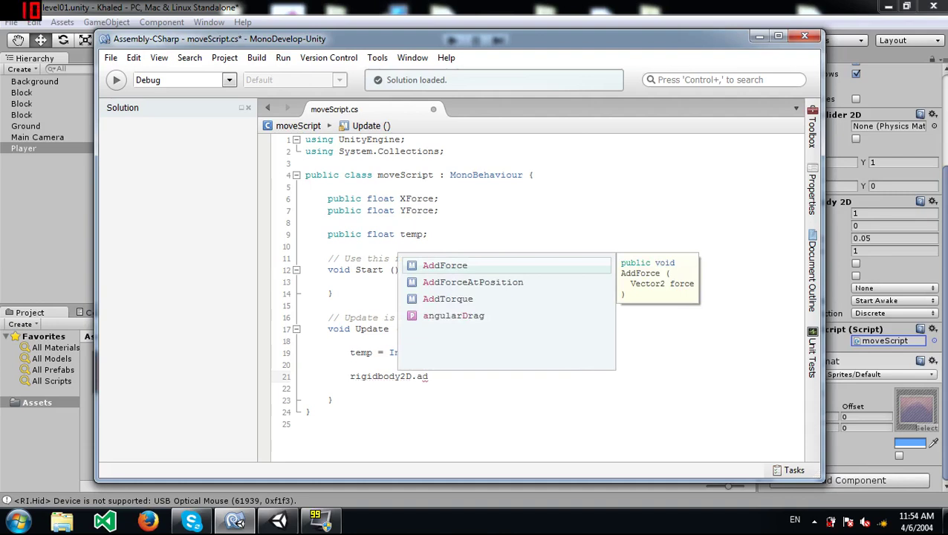
type("(new vector2(")
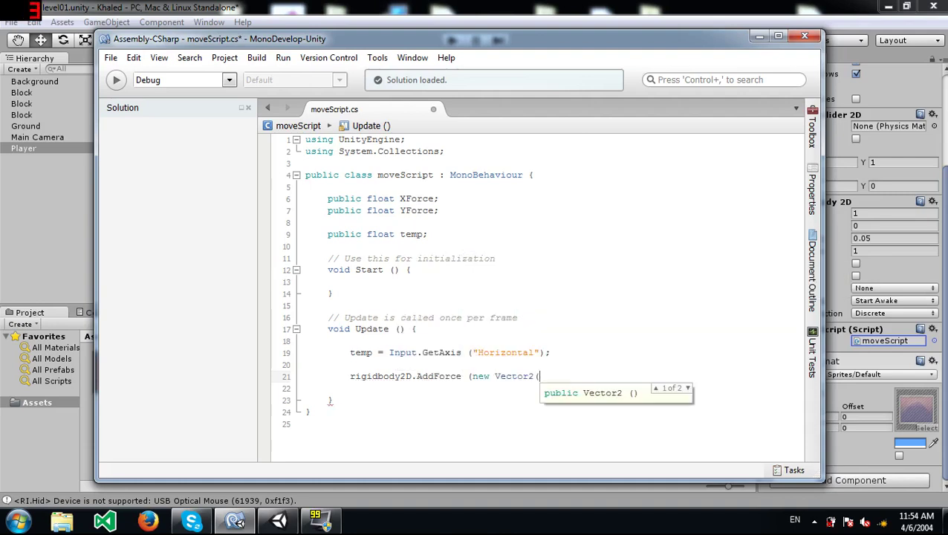
type("XForce ")
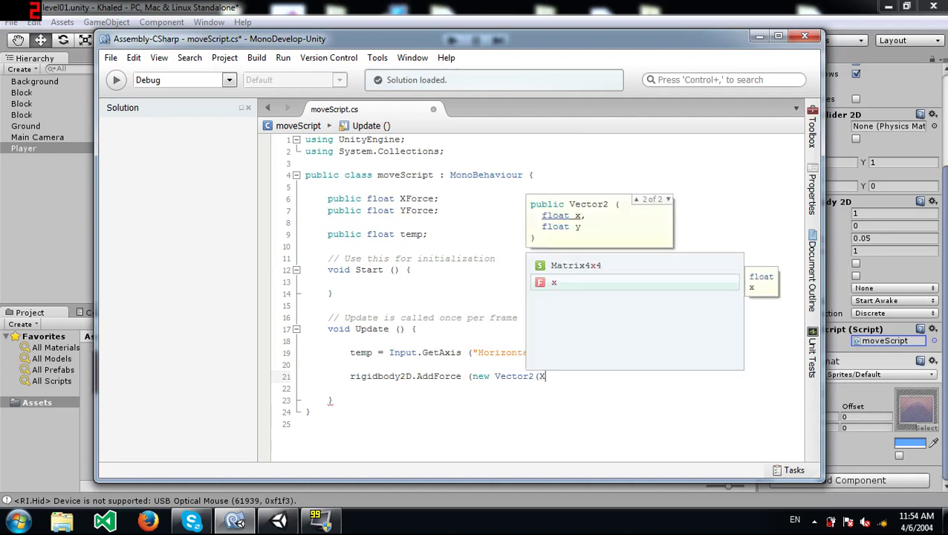
type("* ")
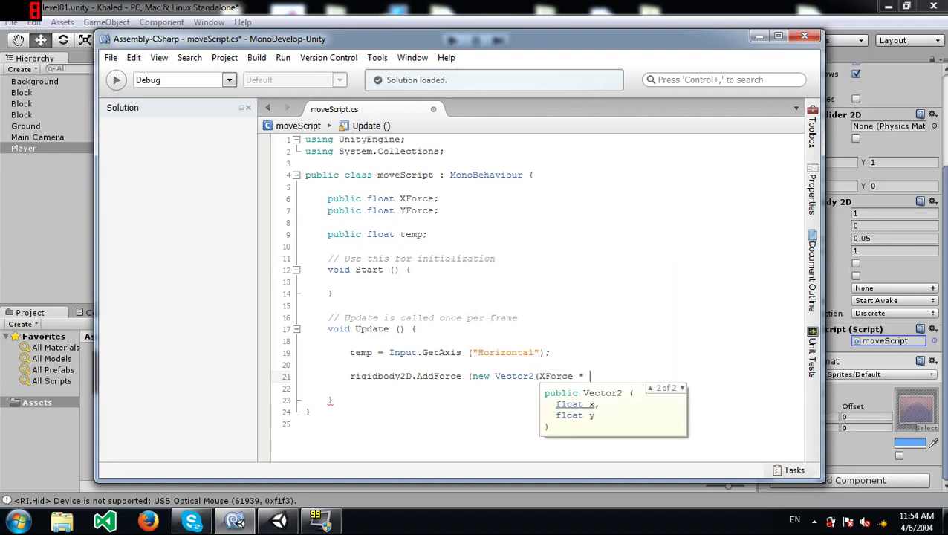
type("temp, 0));")
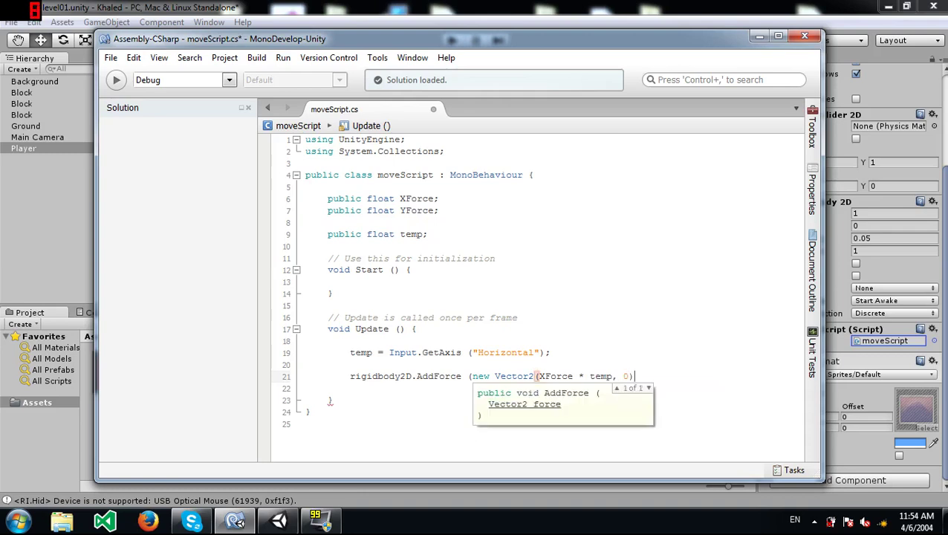
left_click(350, 387)
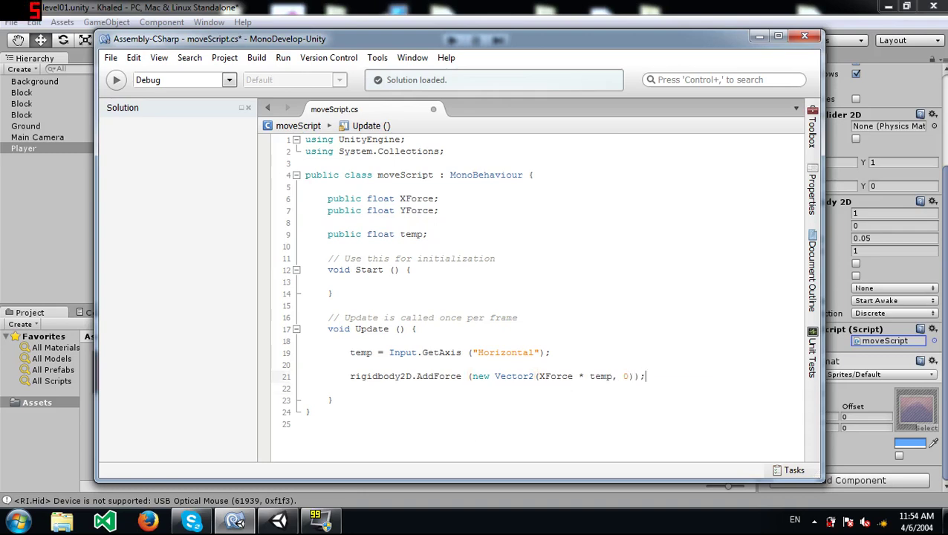
left_click(644, 376)
left_click(638, 376)
key("Left")
key("Left")
key("Left")
key("Left")
key("Left")
key("Left")
key("Left")
key("Left")
key("Left")
key("Left")
key("Left")
key("Left")
key("Left")
key("Left")
key("Left")
key("Left")
key("Left")
key("Left")
key("ctrl+shift+Right")
key("Right")
left_click(350, 388)
key("ctrl+s")
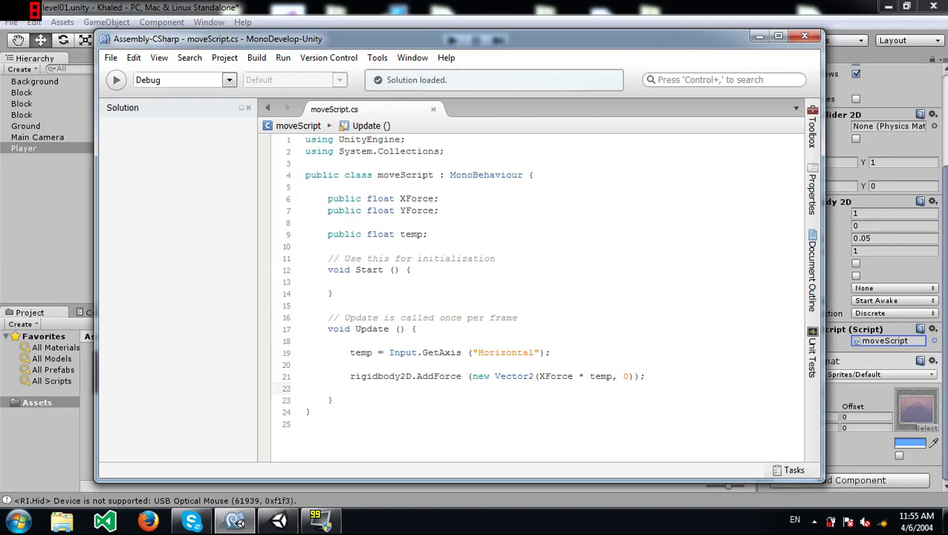
Return to Unity and run a quick playtest of the player, then stop it
key("alt+Tab")
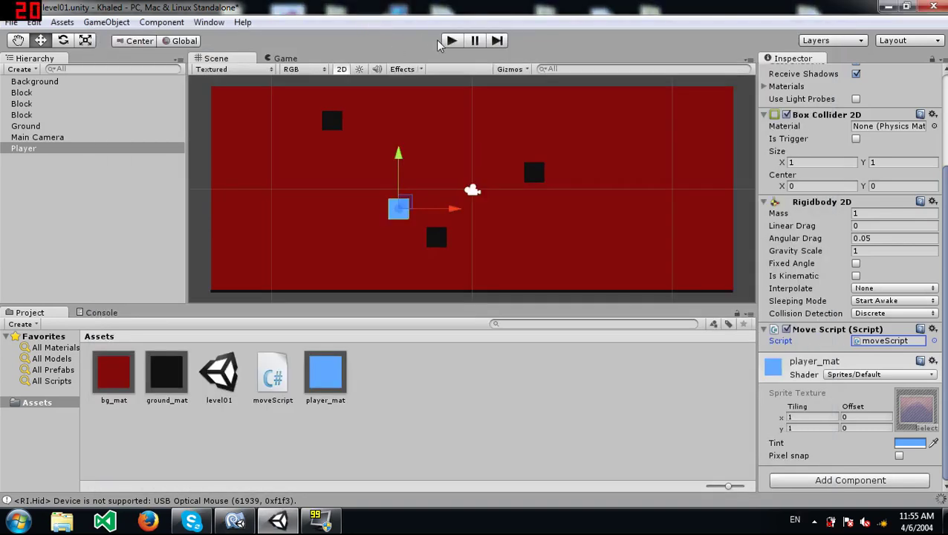
left_click(450, 40)
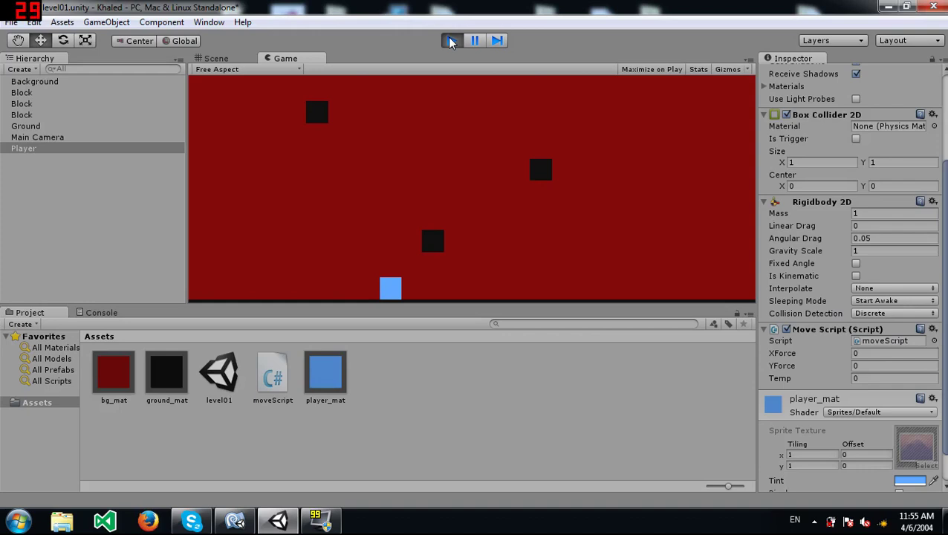
left_click(451, 41)
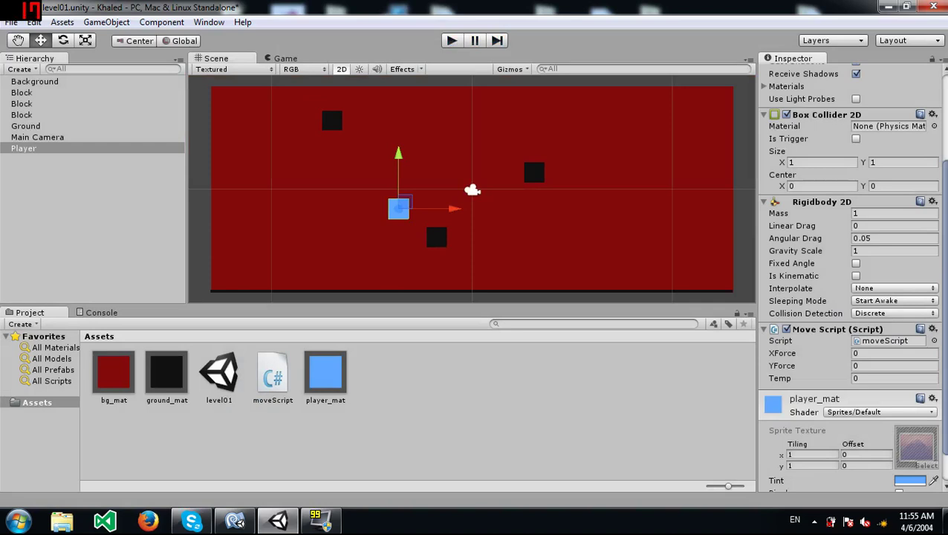
Set the Move Script's XForce to 20 and playtest the game again
left_click(891, 353)
type("20")
left_click(451, 41)
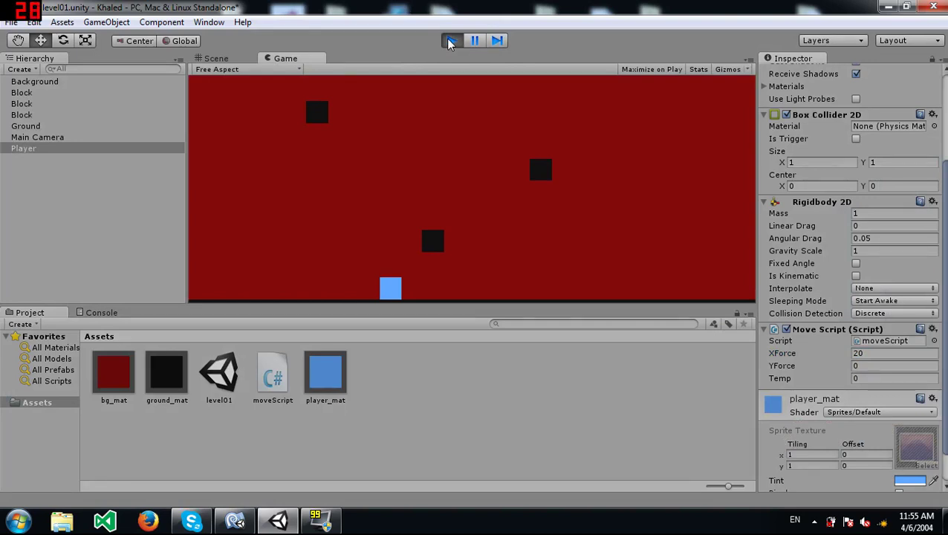
left_click(451, 40)
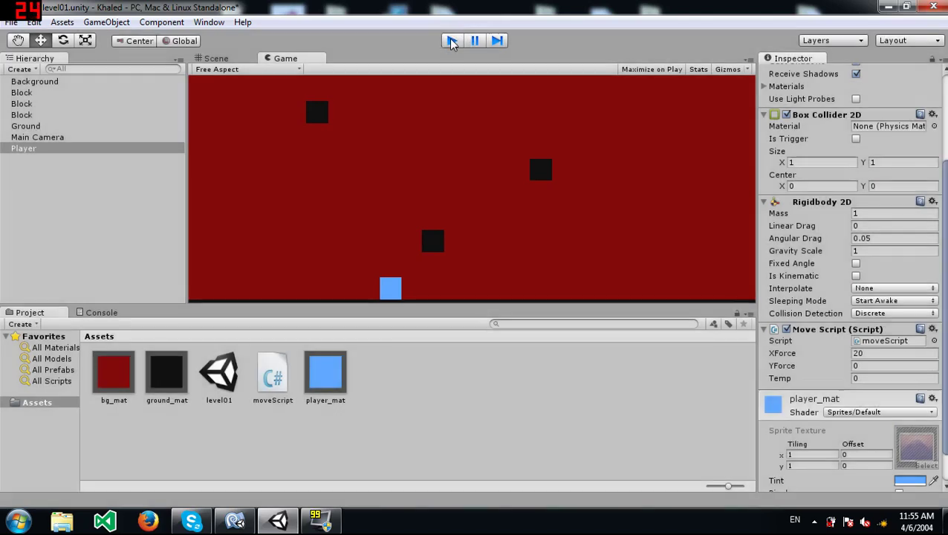
In Project Settings > Input, set the first Horizontal axis to Key or Mouse Button, Get Motion from all Joysticks
left_click(34, 22)
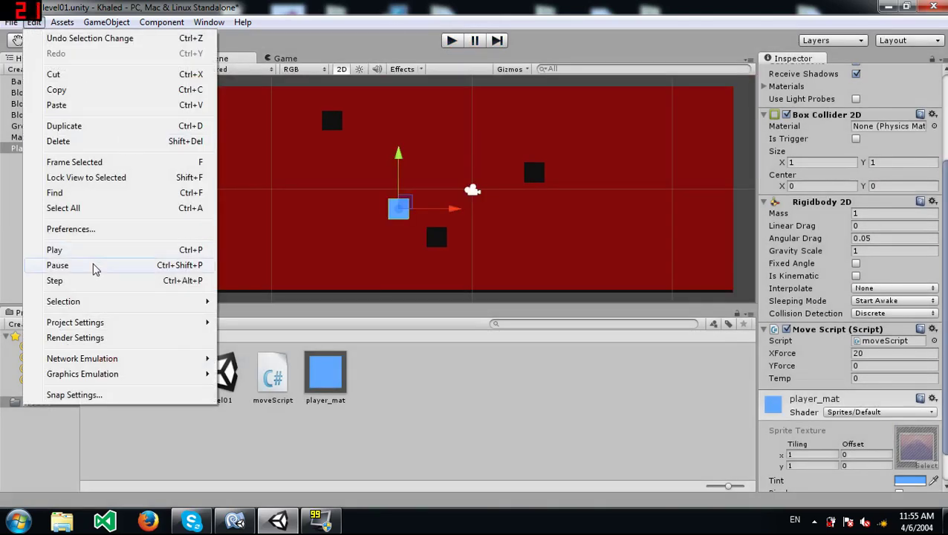
mouse_move(102, 322)
left_click(309, 324)
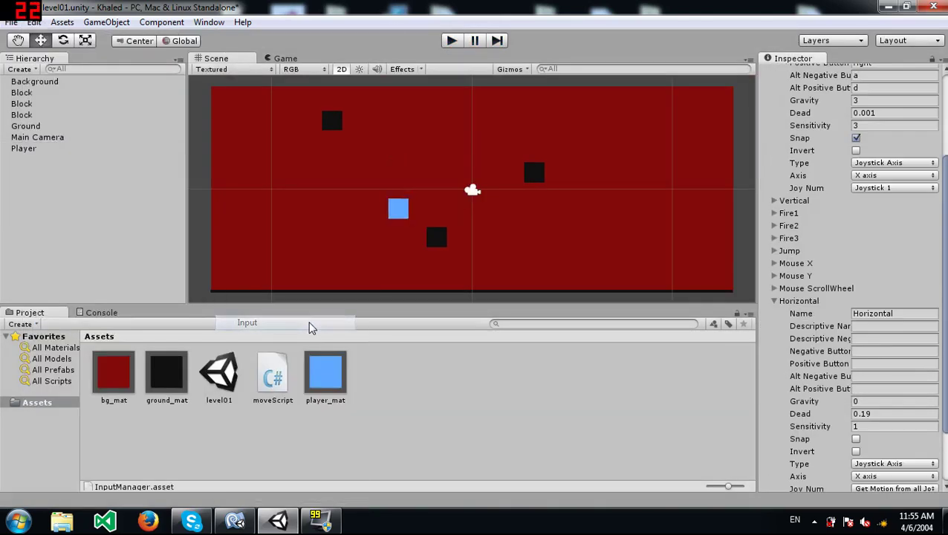
left_click(870, 163)
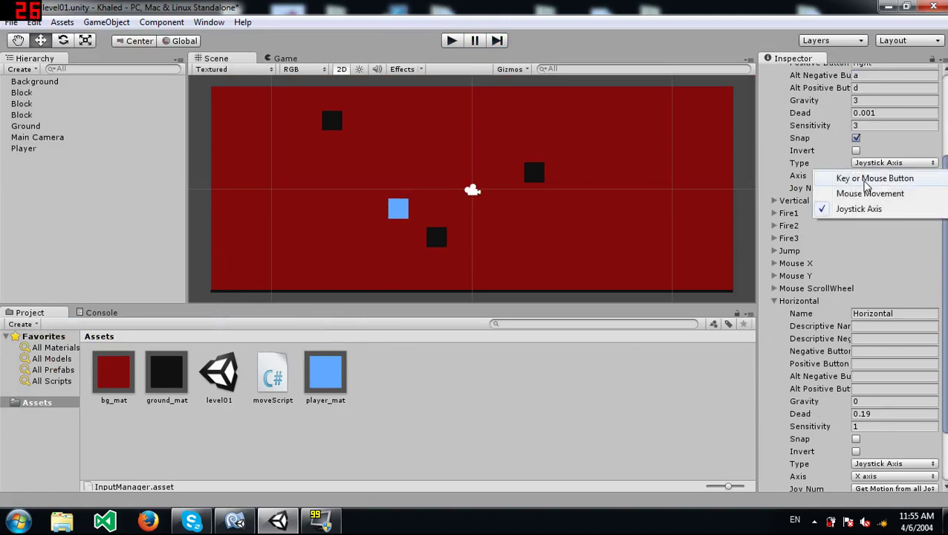
left_click(864, 180)
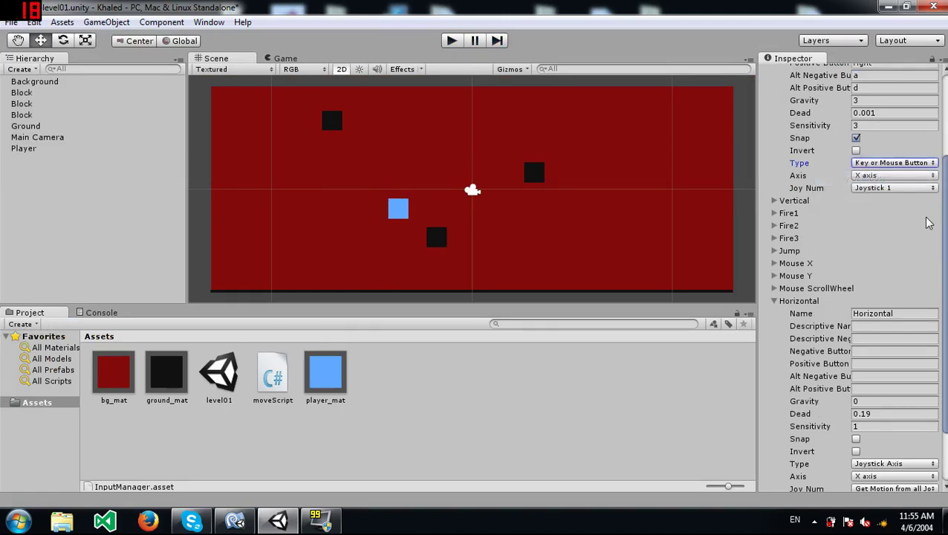
left_click(885, 187)
left_click(883, 200)
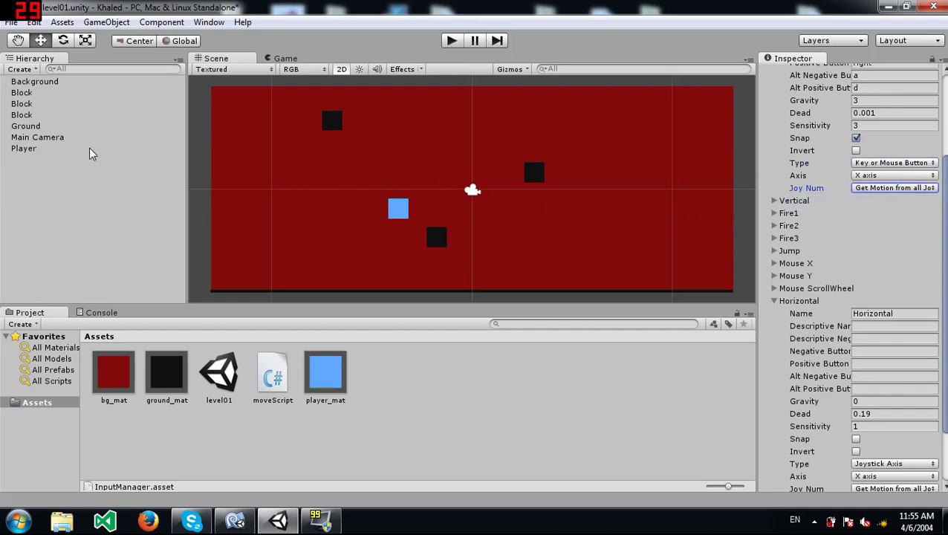
With the Player selected, playtest by steering the square left and right with the arrow keys, then stop
left_click(397, 210)
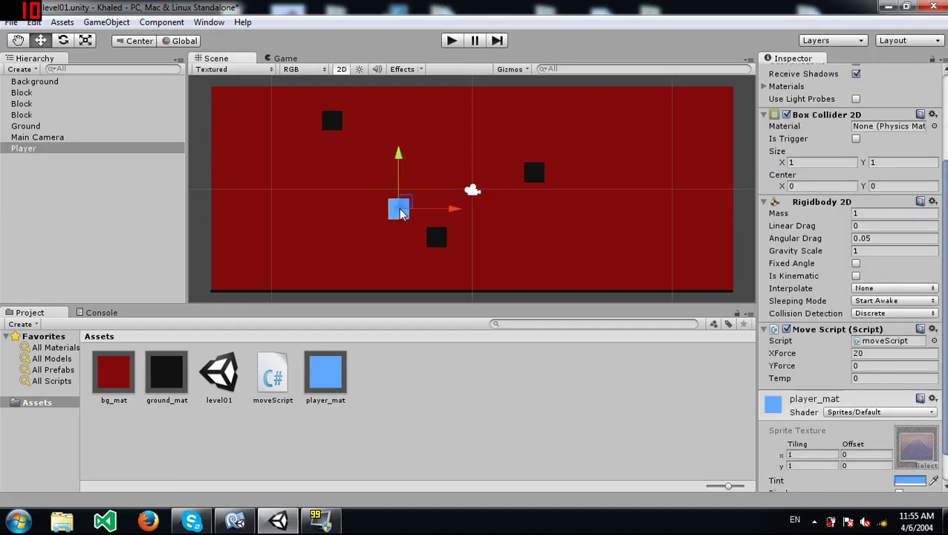
left_click(451, 40)
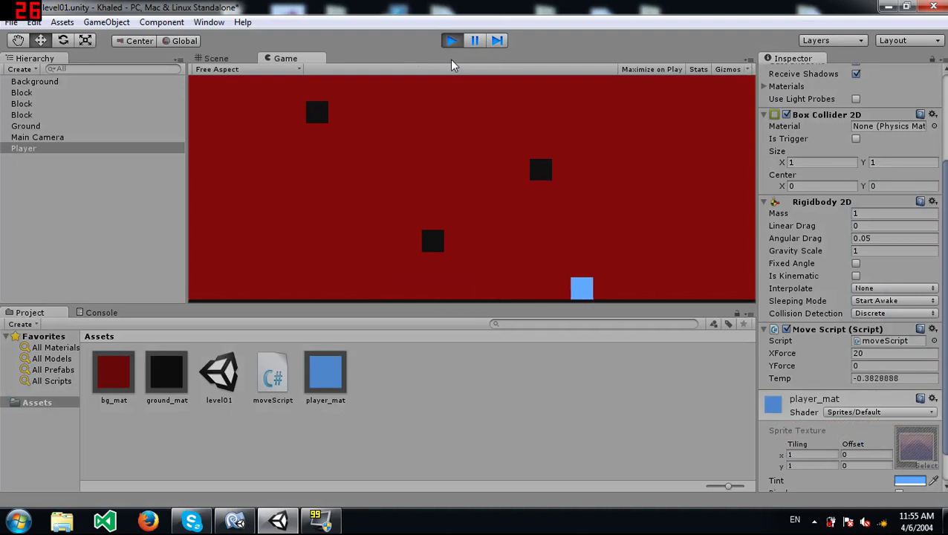
key("Right")
key("Left")
key("Right")
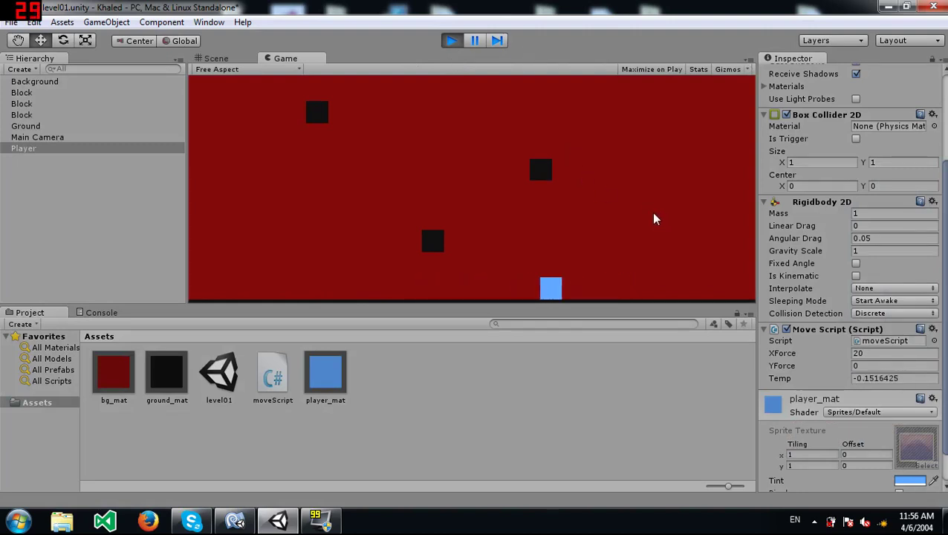
key("Left")
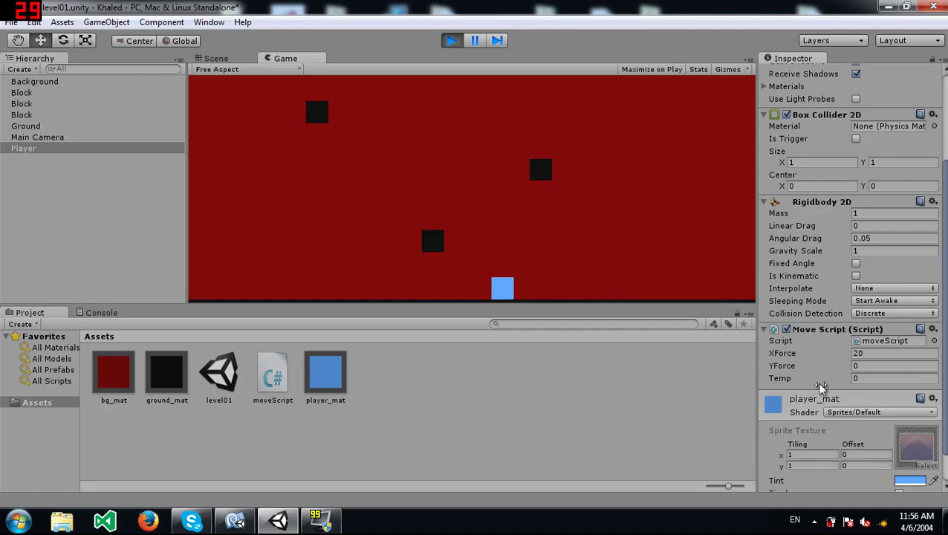
key("Left")
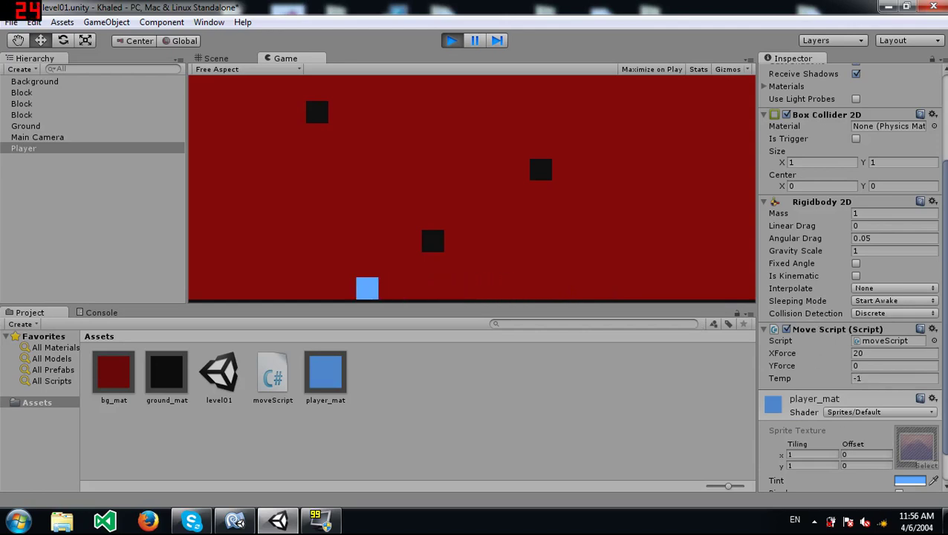
key("Right")
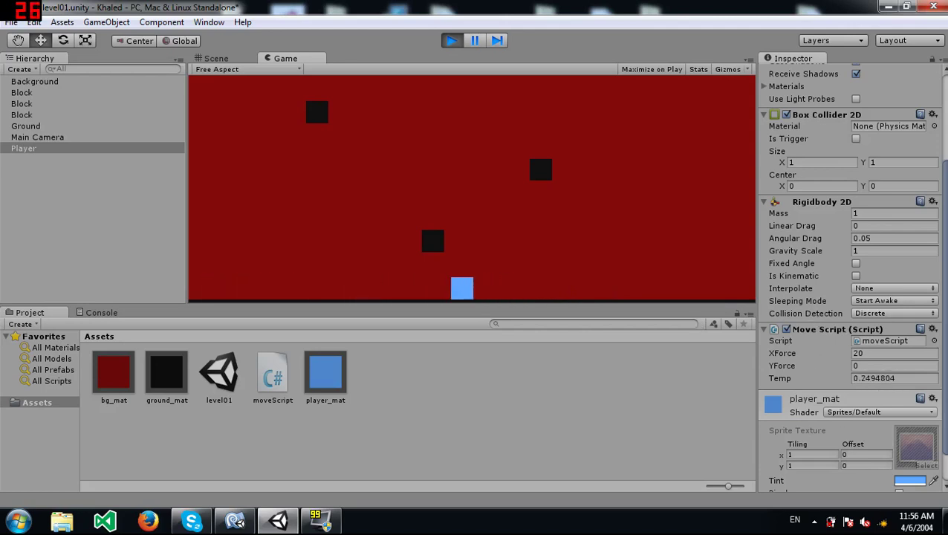
key("Left")
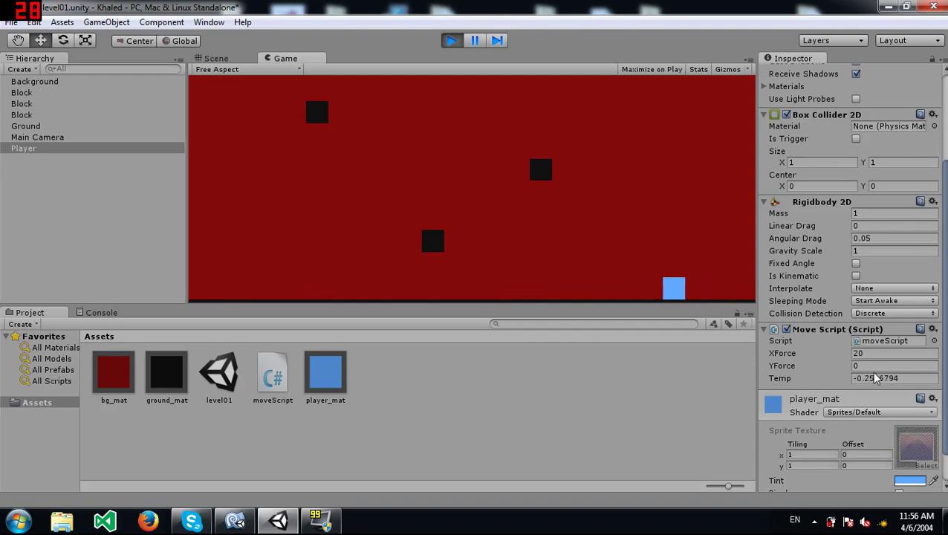
key("Left")
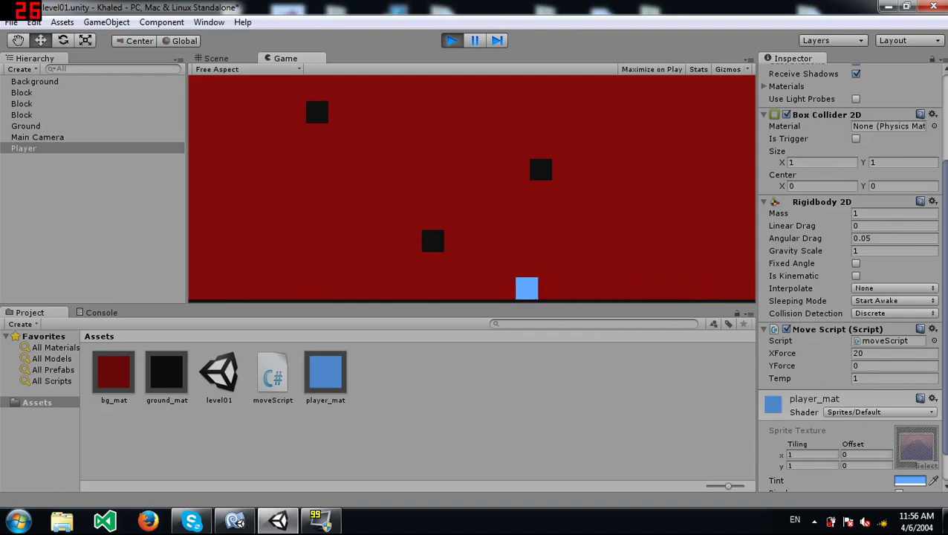
key("Right")
key("Left")
left_click(460, 42)
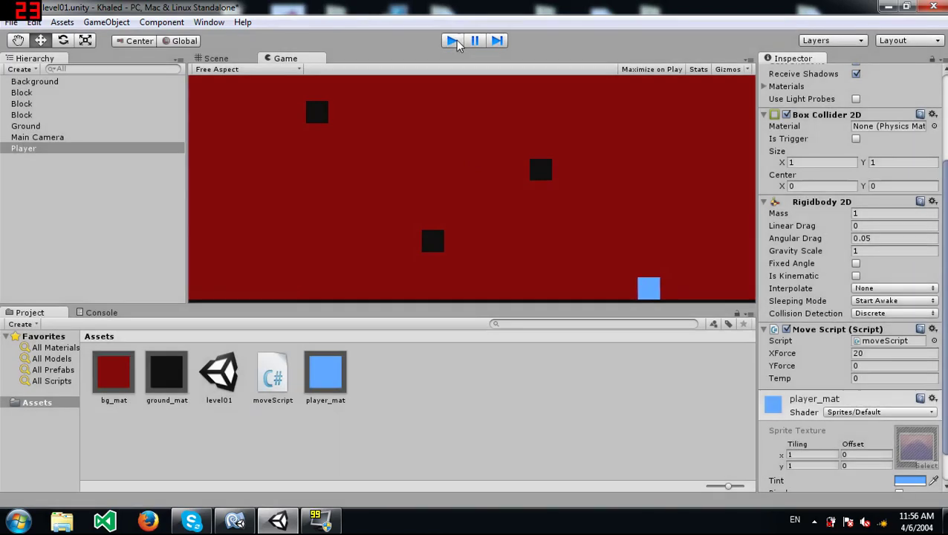
Switch to the Move tool, open the Input settings and collapse the first Horizontal axis, showing 15 axes
left_click(40, 40)
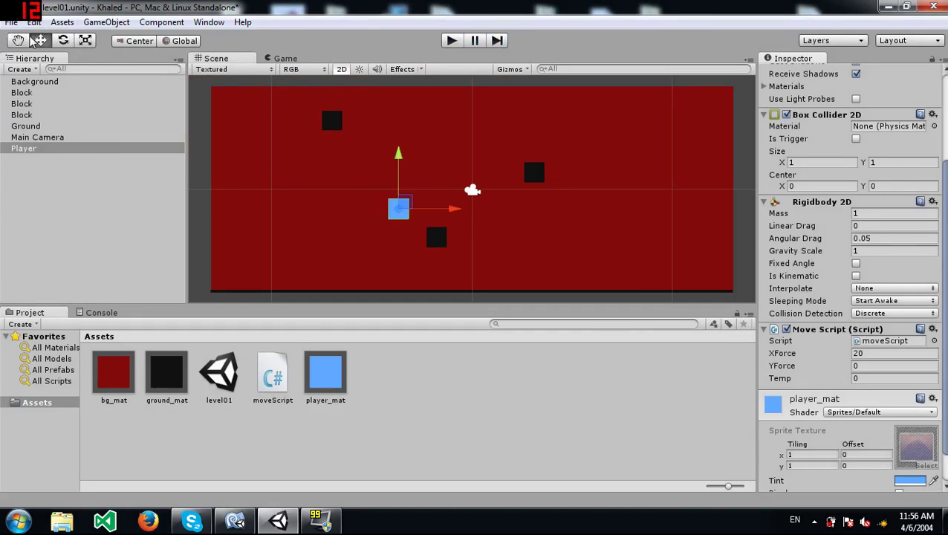
left_click(33, 23)
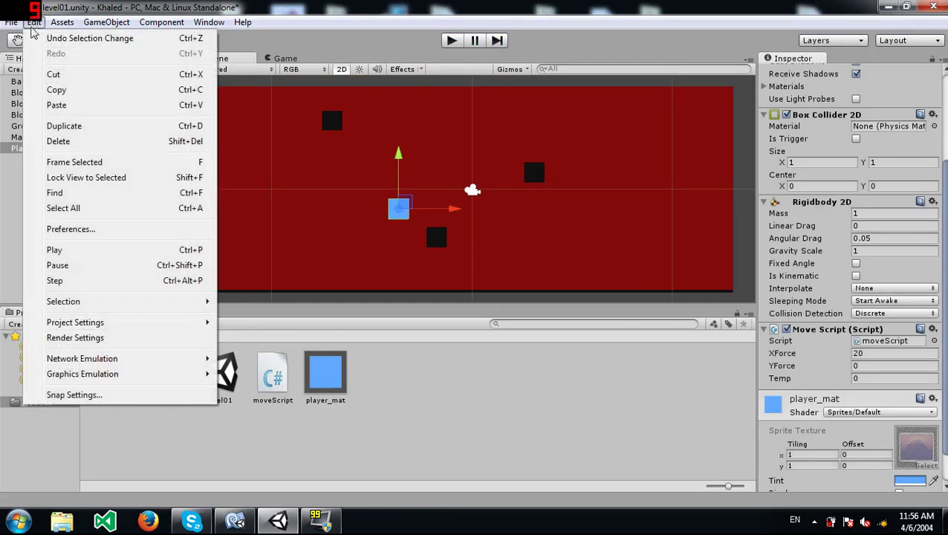
mouse_move(123, 324)
left_click(247, 322)
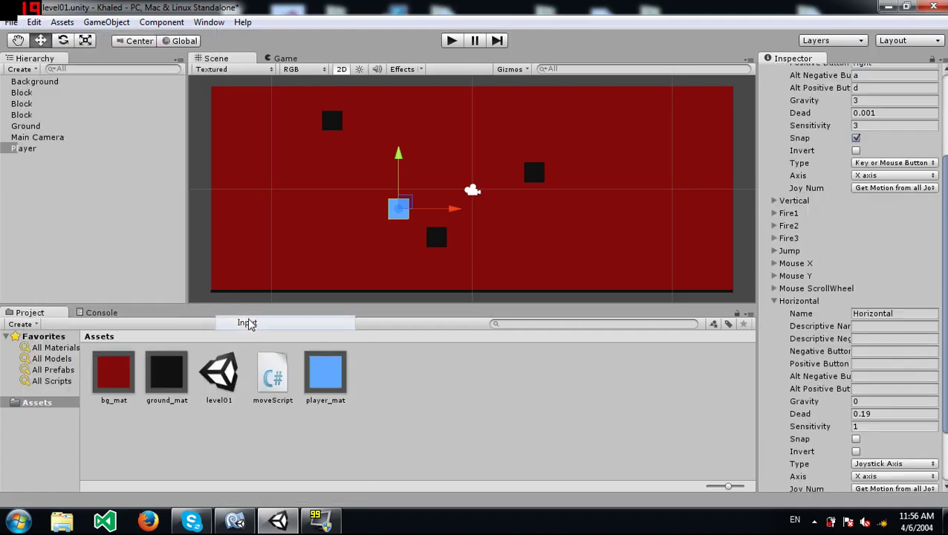
scroll(821, 146, "up", 5)
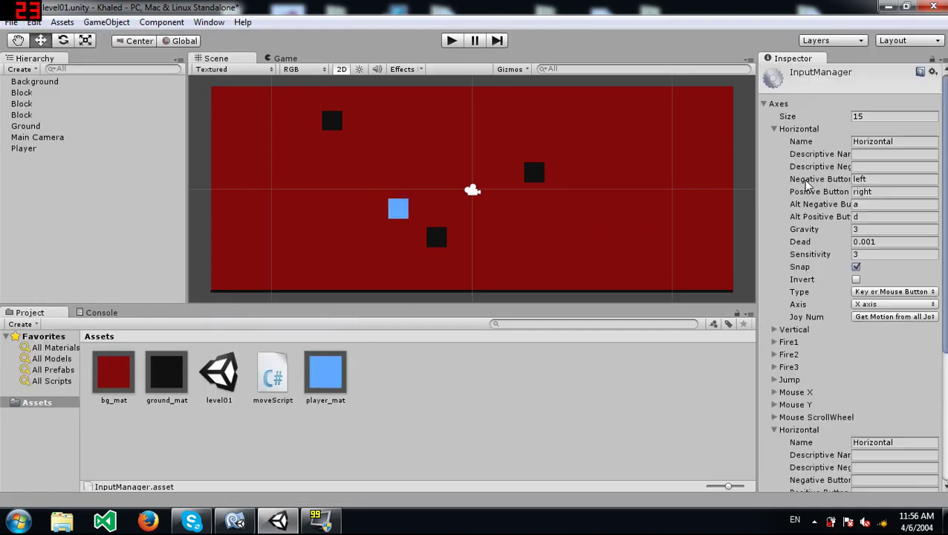
left_click(773, 130)
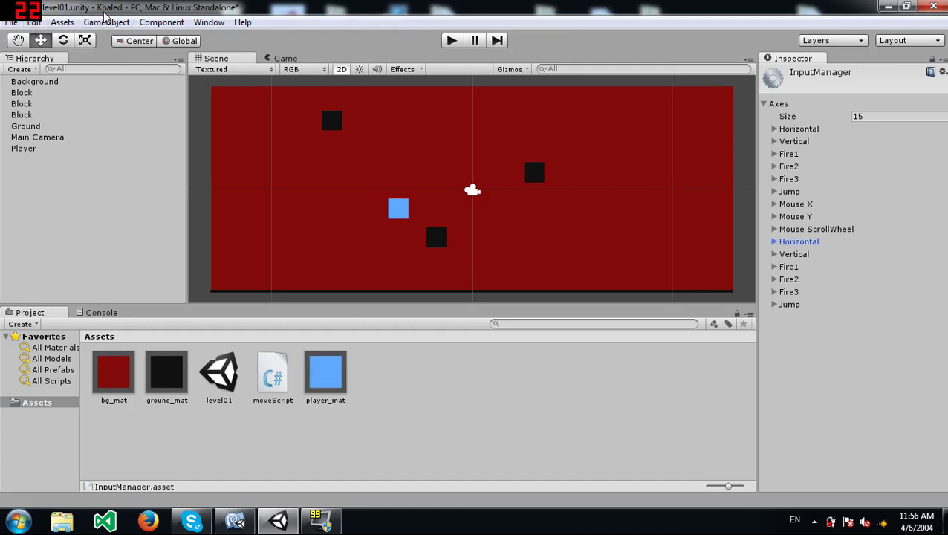
Reopen the Input settings from Edit > Project Settings
left_click(35, 24)
mouse_move(117, 325)
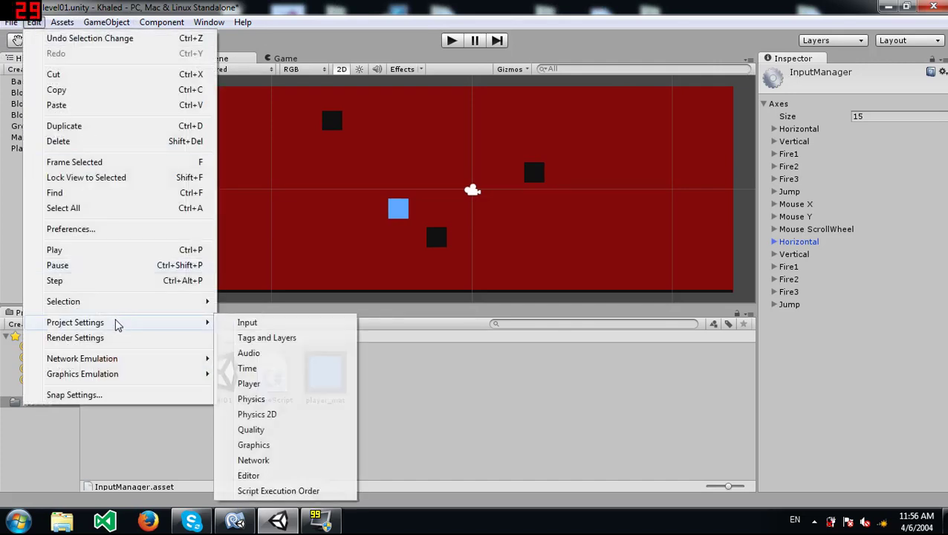
left_click(267, 324)
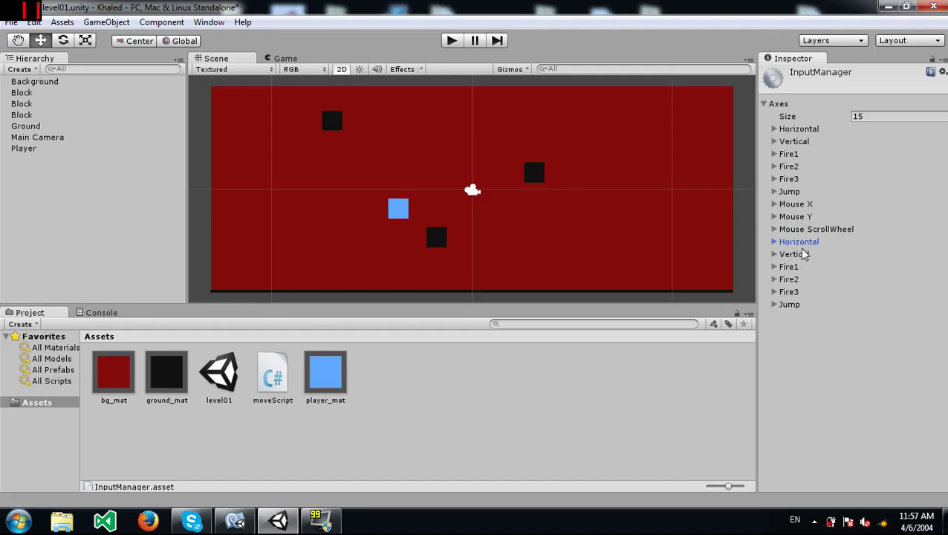
Expand the keyboard Horizontal axis and the Joystick Axis Horizontal axis (X axis, dead zone 0.19) to compare them
left_click(772, 128)
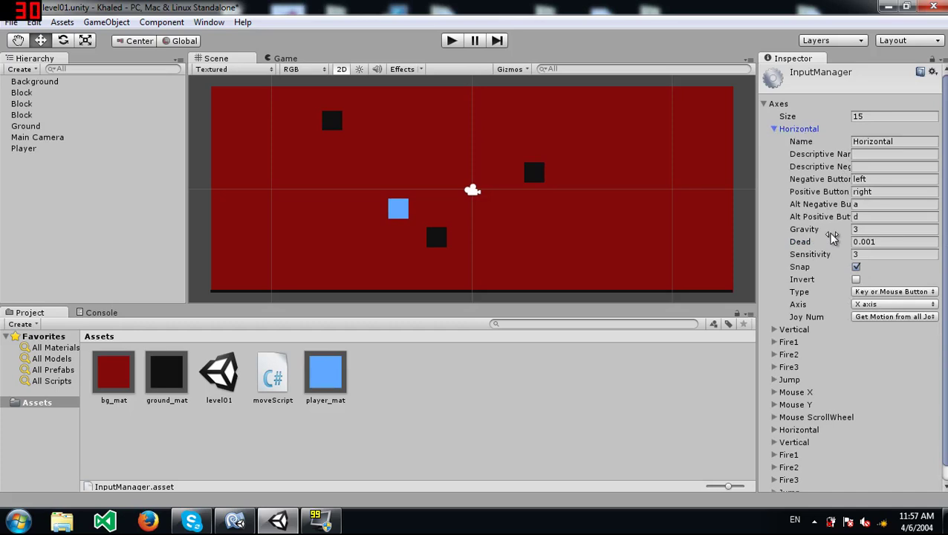
scroll(826, 237, "down", 1)
left_click(773, 414)
scroll(831, 372, "down", 5)
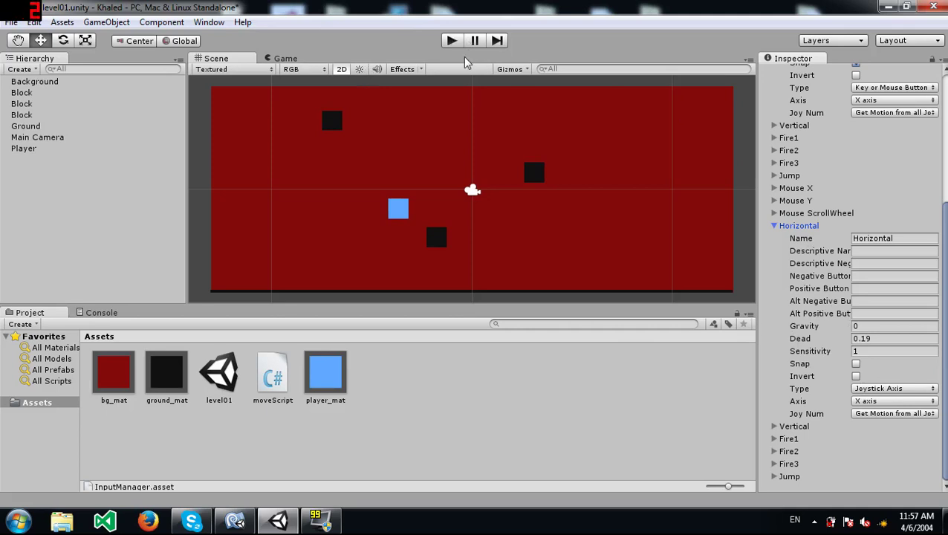
scroll(839, 286, "up", 2)
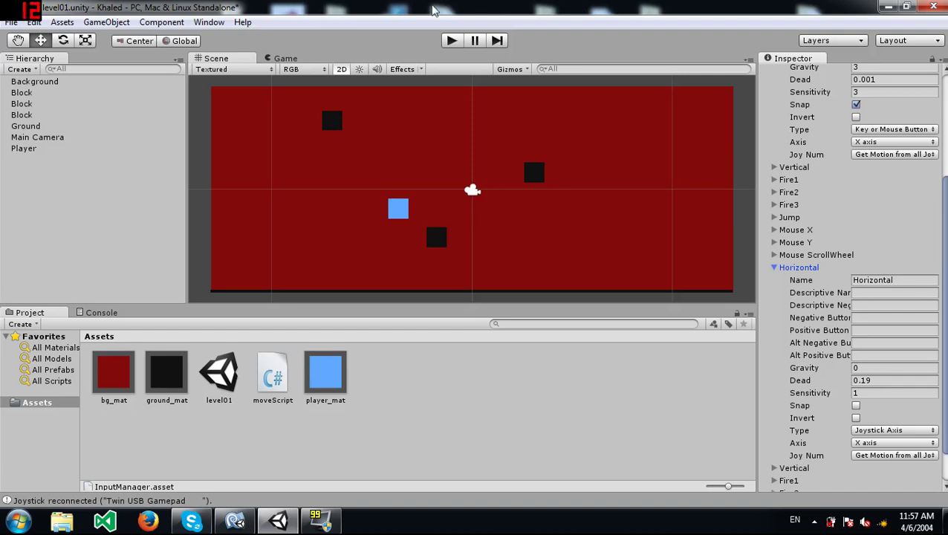
Play the scene and steer the blue player square left and right along the ground
left_click(451, 41)
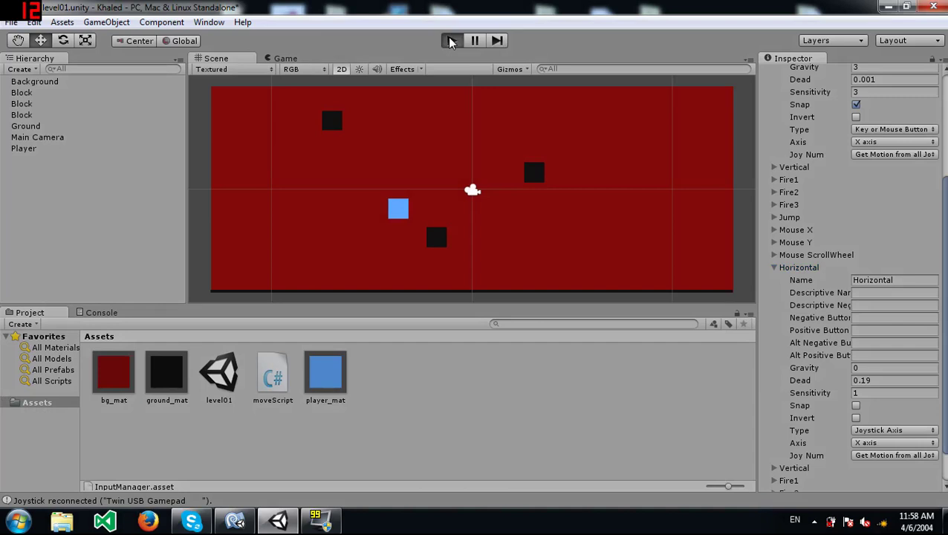
key("Right")
key("Left")
key("Right")
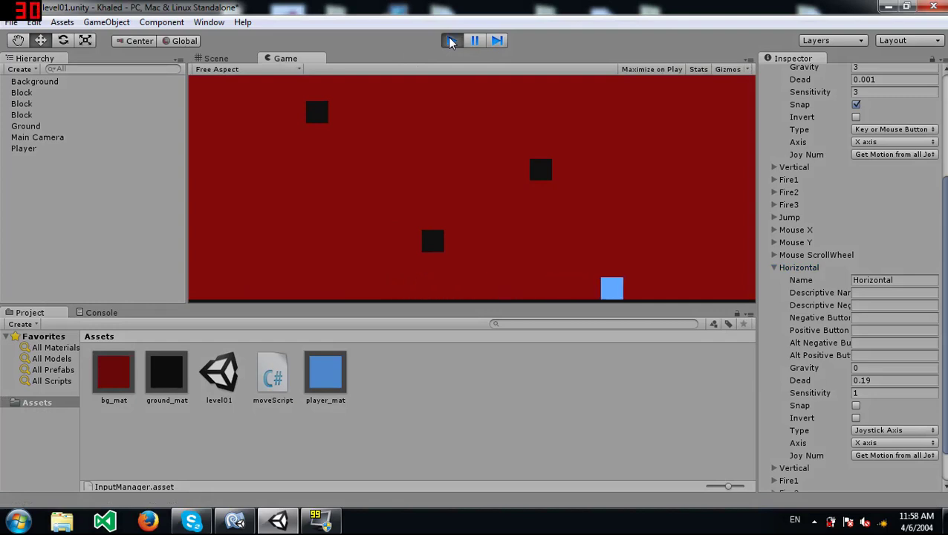
key("Left")
key("Right")
key("Left")
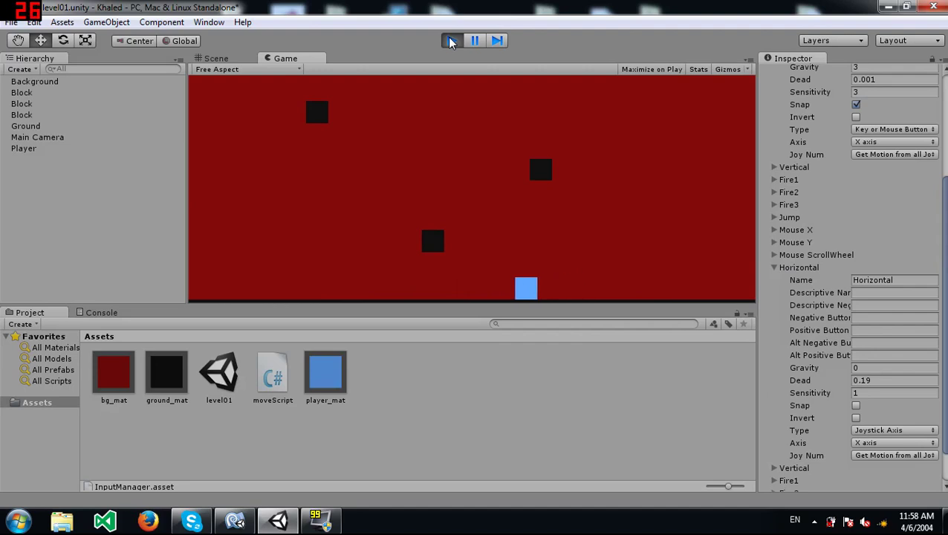
key("Right")
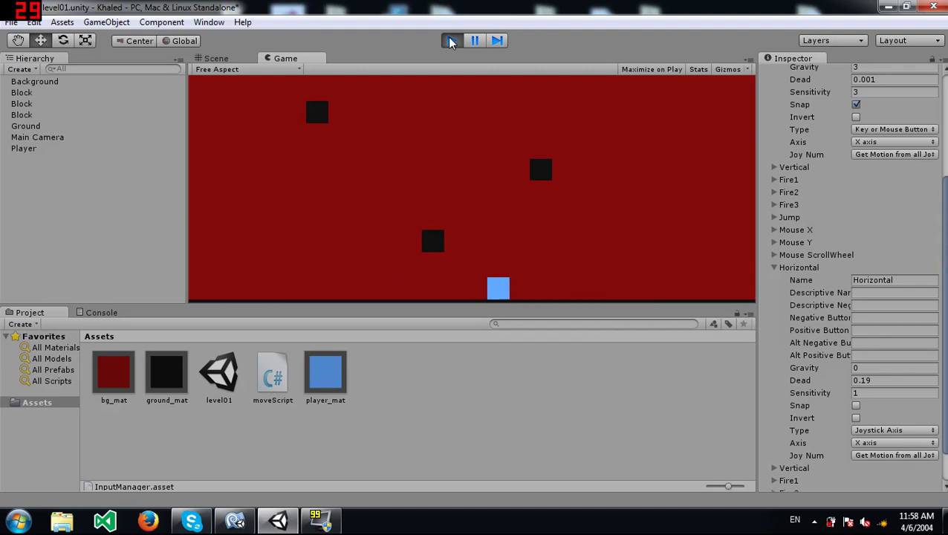
key("Left")
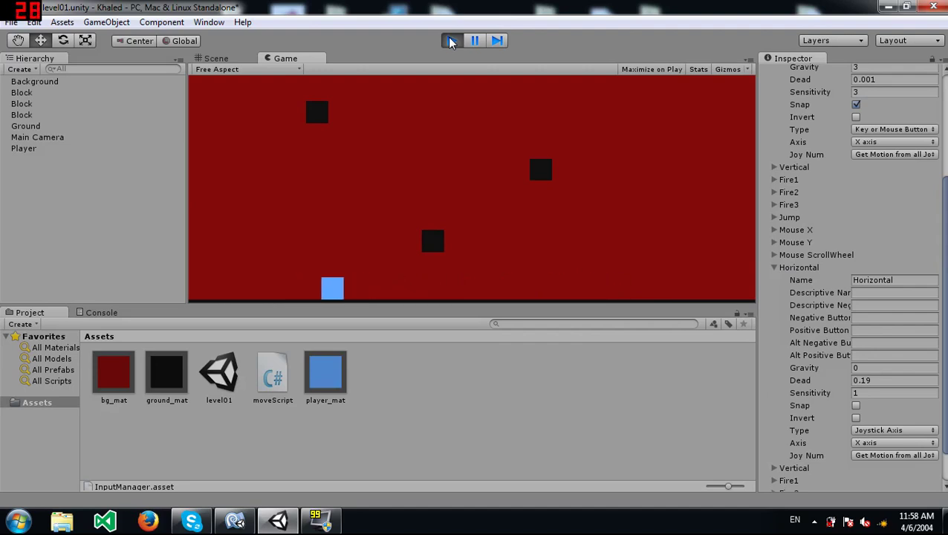
key("Right")
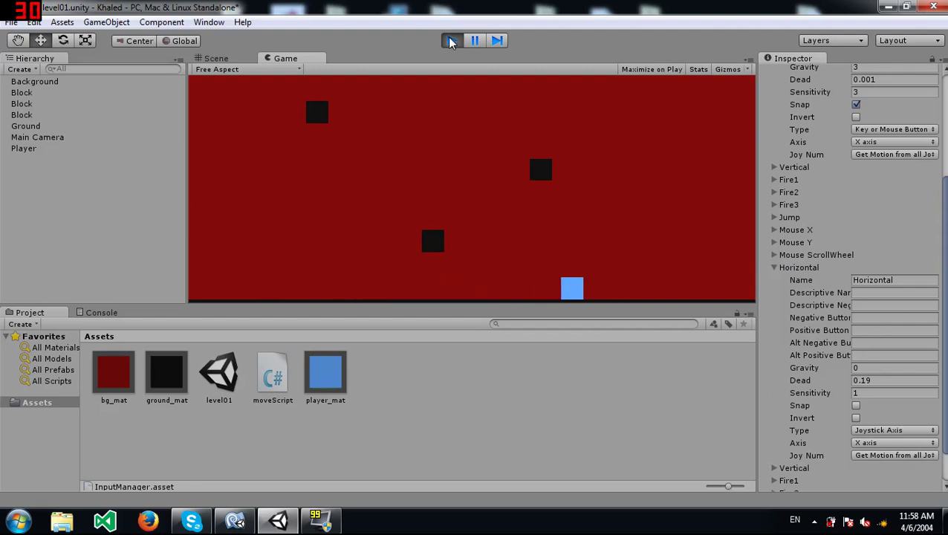
key("Left")
key("Right")
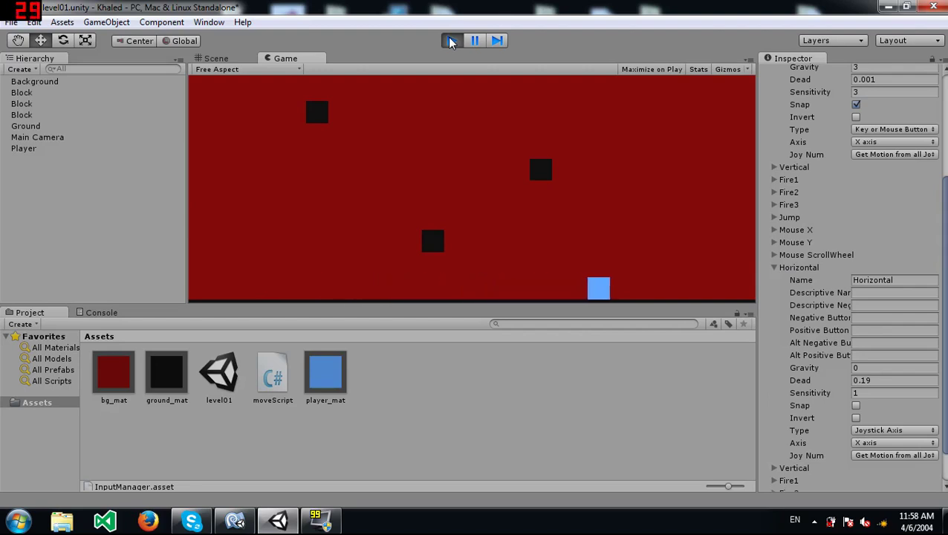
key("Left")
key("Right")
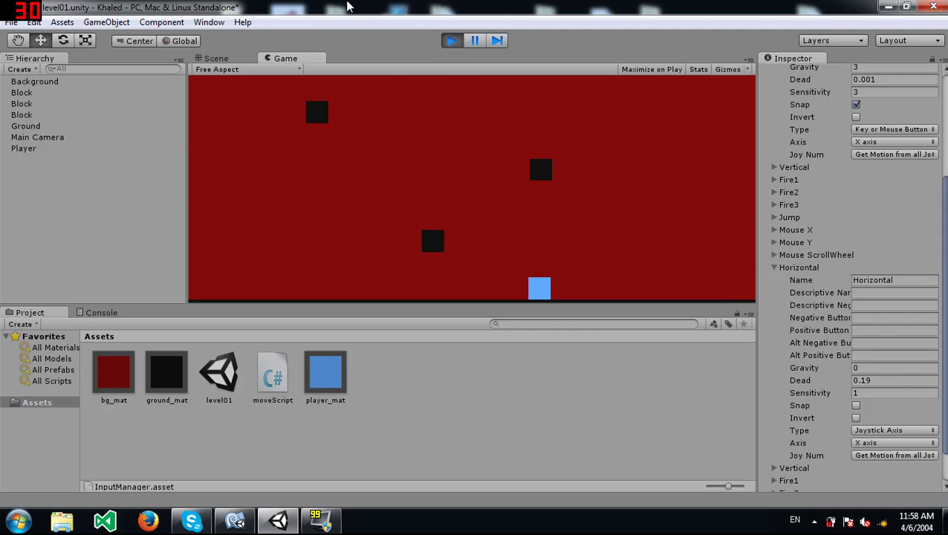
Stop play mode and scroll through the InputManager axes in the Inspector
left_click(452, 41)
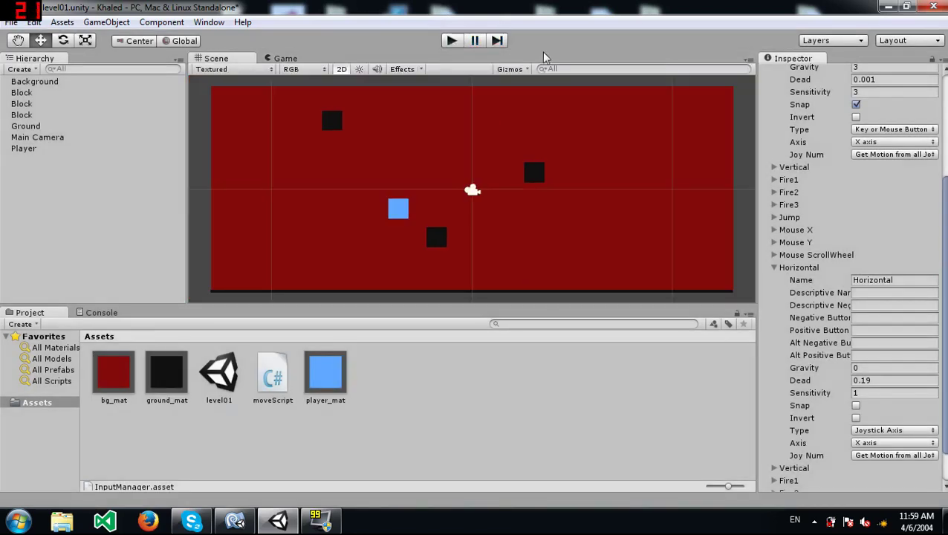
scroll(940, 219, "up", 4)
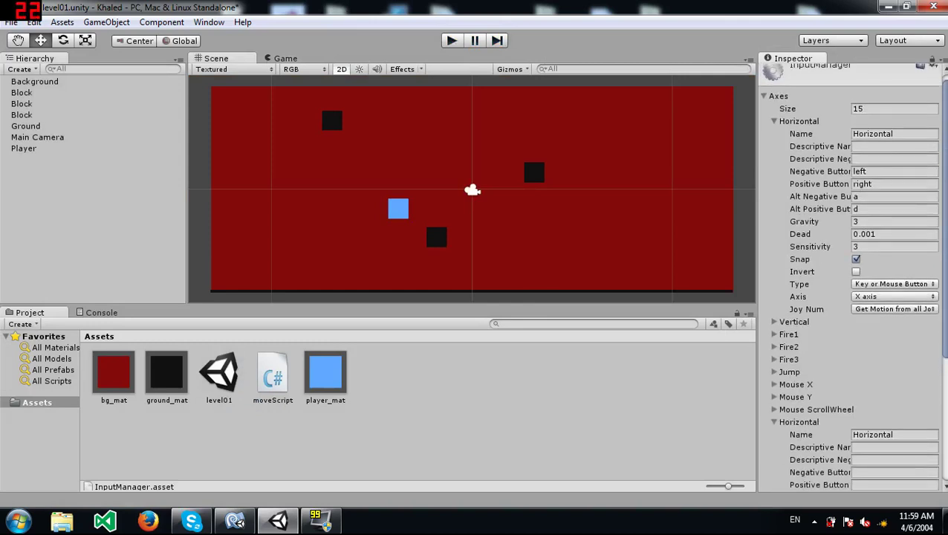
scroll(854, 297, "down", 3)
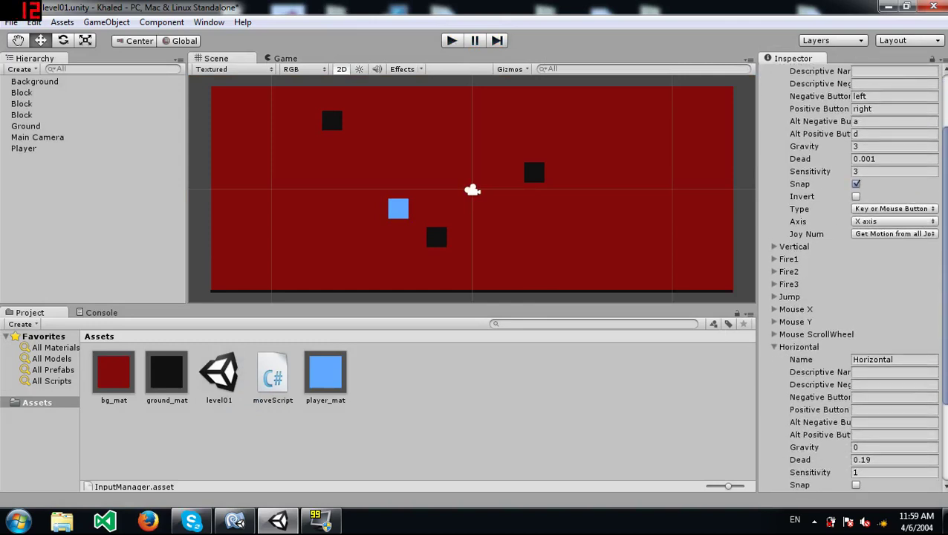
scroll(854, 297, "down", 5)
scroll(851, 278, "up", 8)
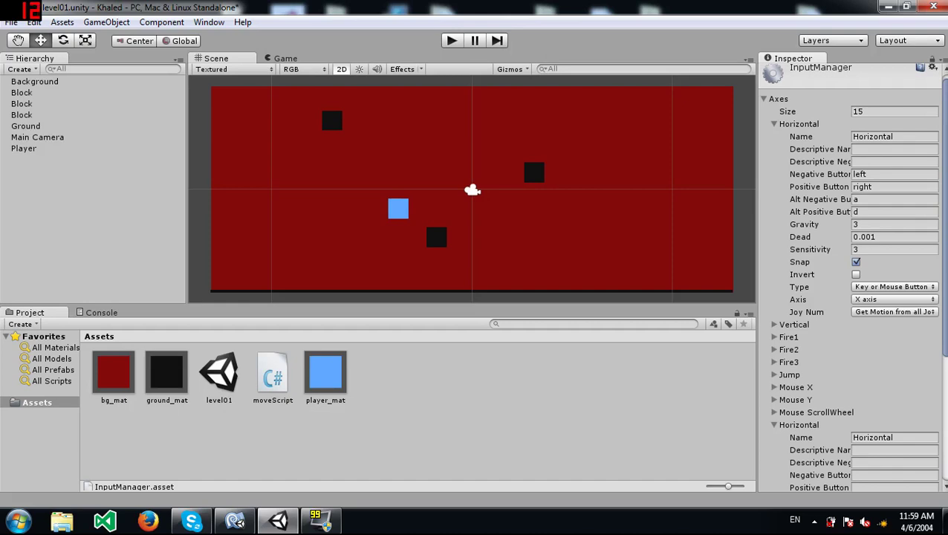
scroll(851, 278, "up", 1)
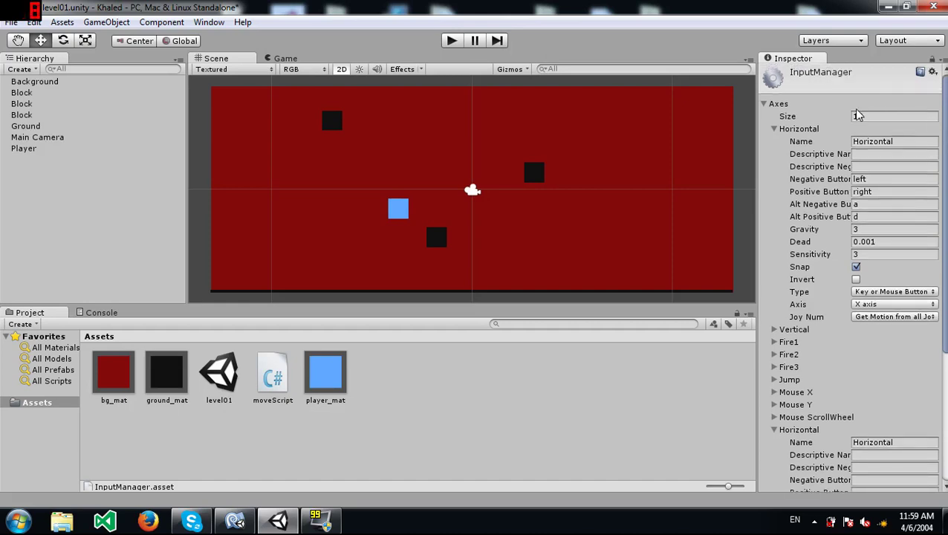
Collapse the first Horizontal axis and the joystick Horizontal axis
left_click(772, 129)
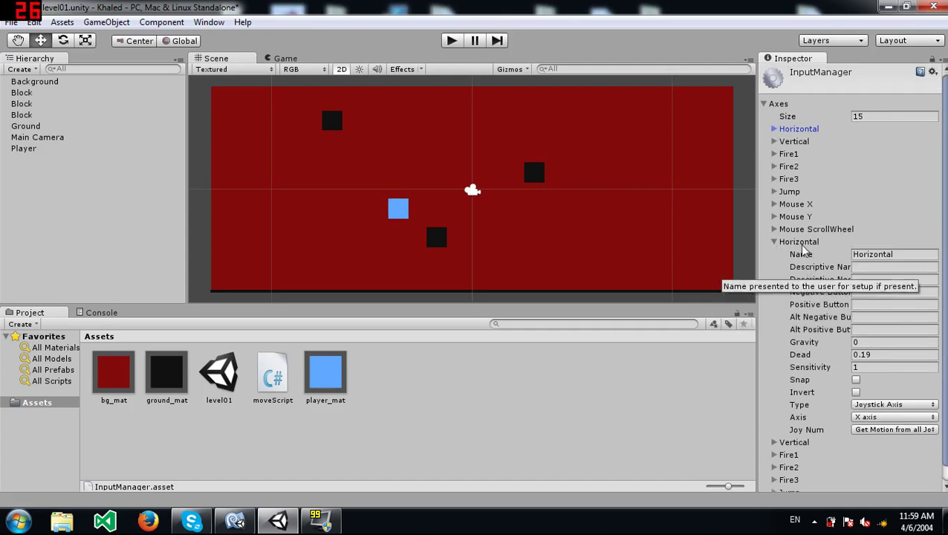
left_click(801, 245)
left_click(801, 245)
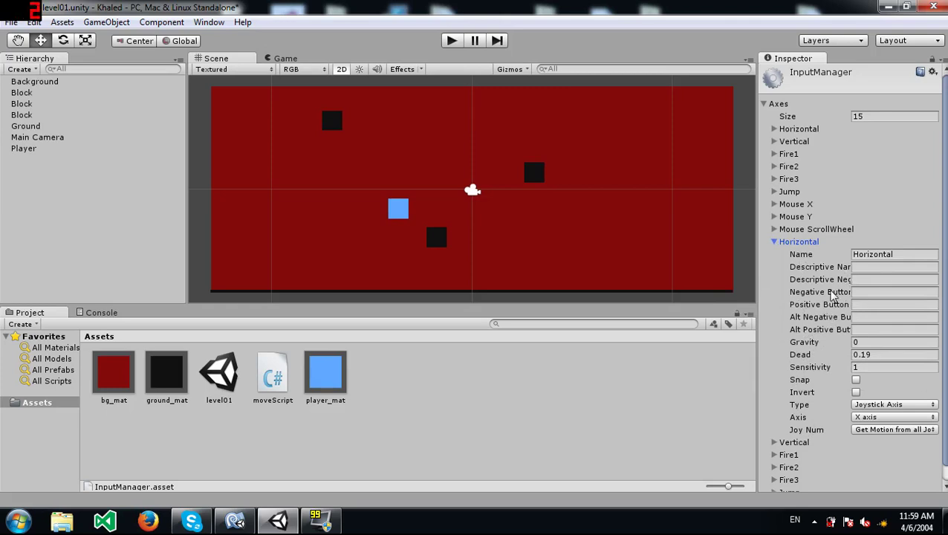
left_click(774, 243)
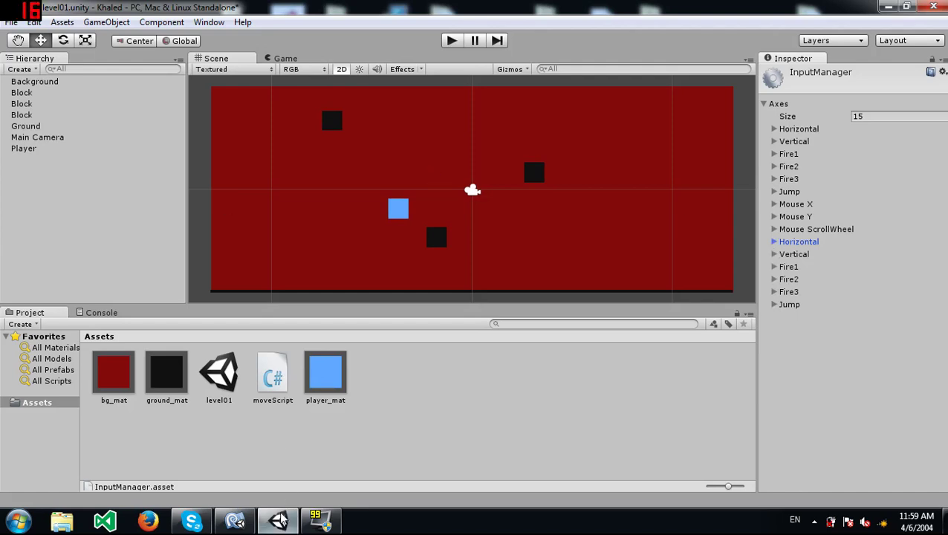
In moveScript's Update, add an empty if (Input.GetButtonDown("Fire1")) { } block after line 22
left_click(236, 522)
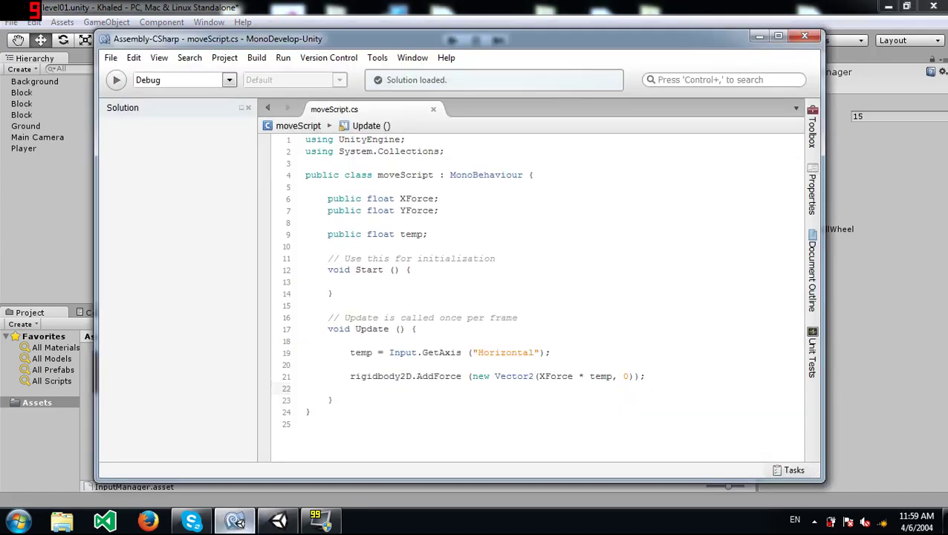
key("Up")
key("Up")
key("Up")
key("Up")
key("Up")
key("Up")
left_click(350, 387)
key("Return")
type("if (")
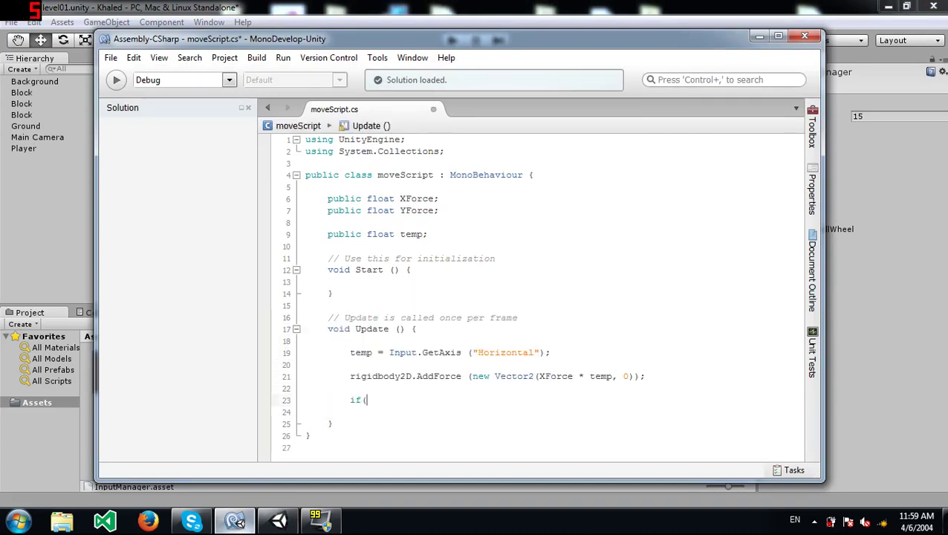
type("Input.get")
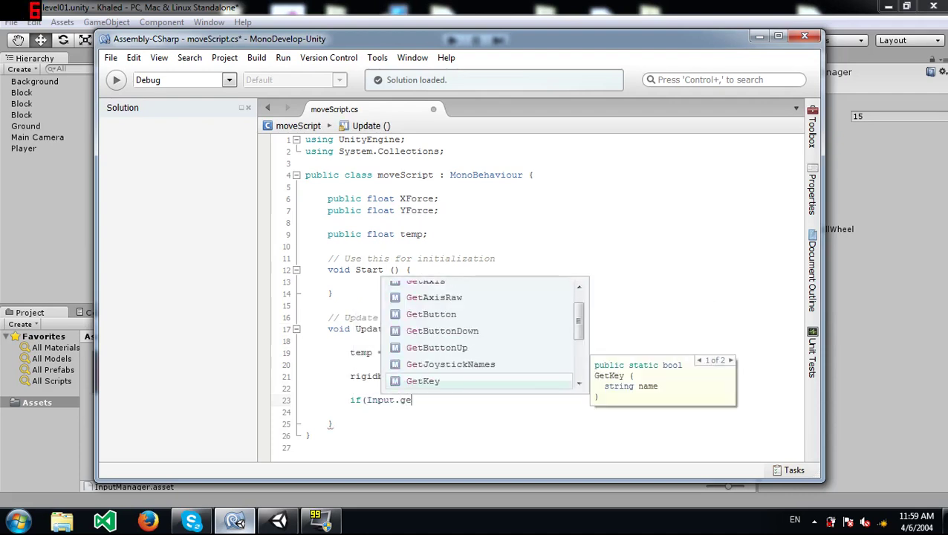
key("Up")
key("Up")
key("Up")
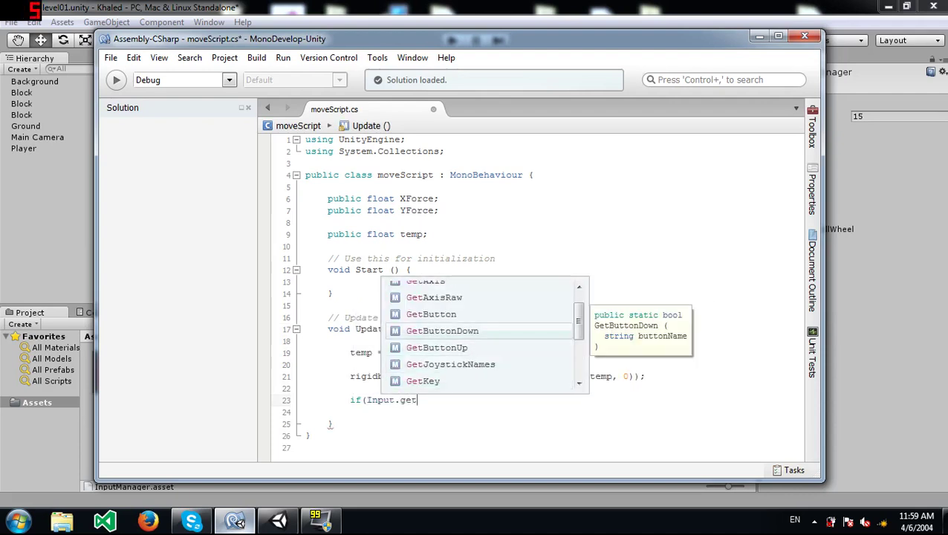
key("Return")
type("(\"")
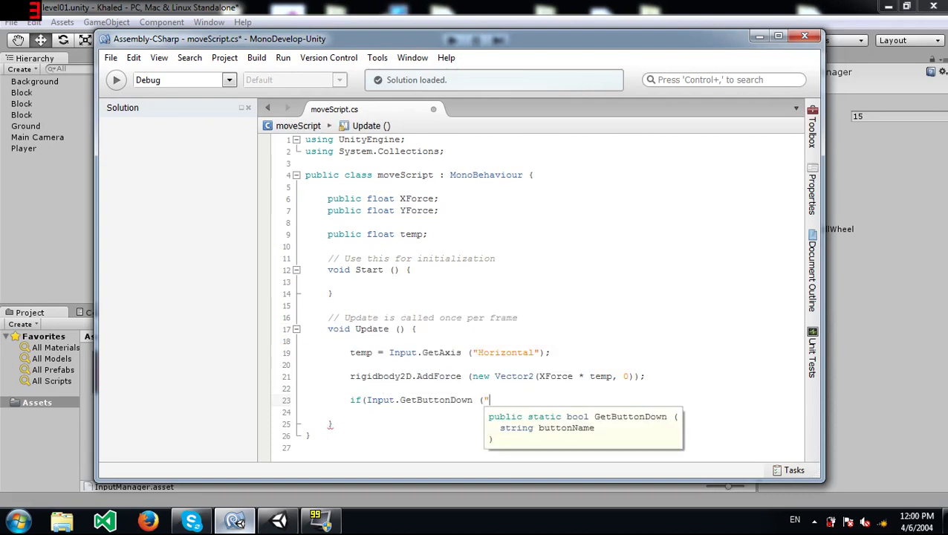
type("Fire1\"))")
key("Return")
type("{")
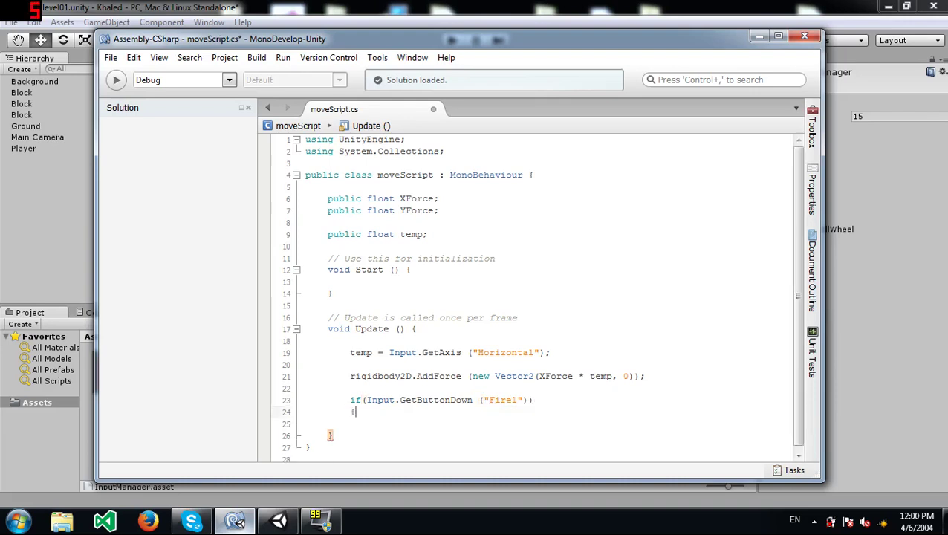
key("Return")
key("Return")
type("}")
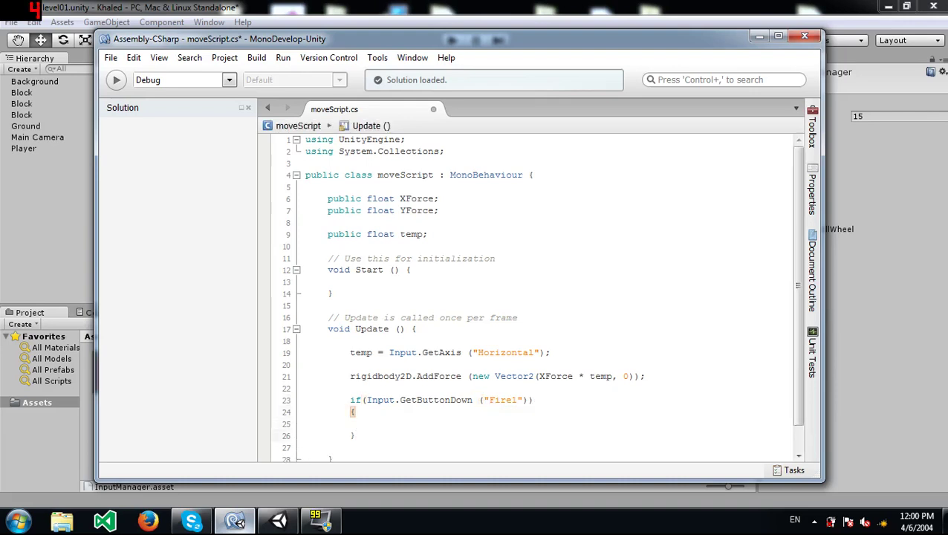
key("Up")
Inside the block add rigidbody2D.AddForce(new Vector2(0, YForce)); and save the script
type("rig")
key("Down")
key("Down")
type(".AddForce/")
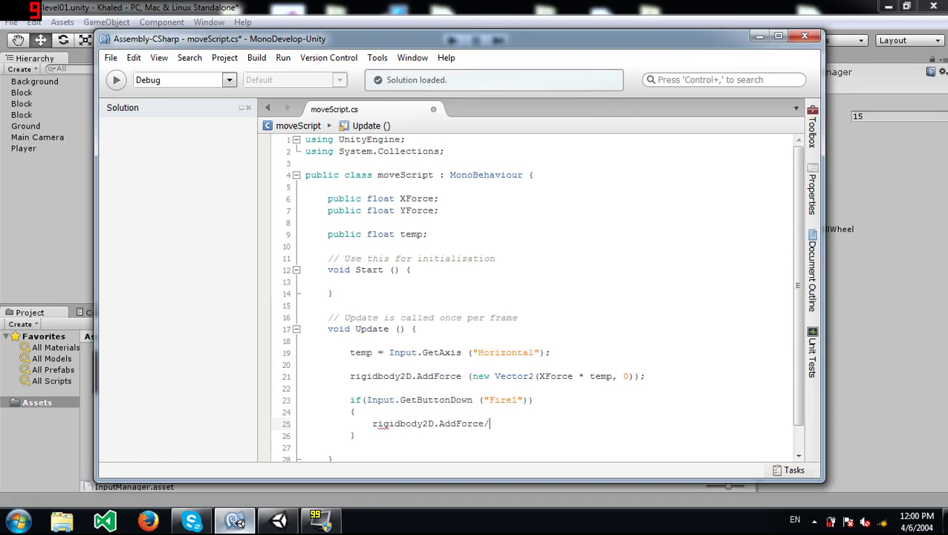
key("BackSpace")
type("(")
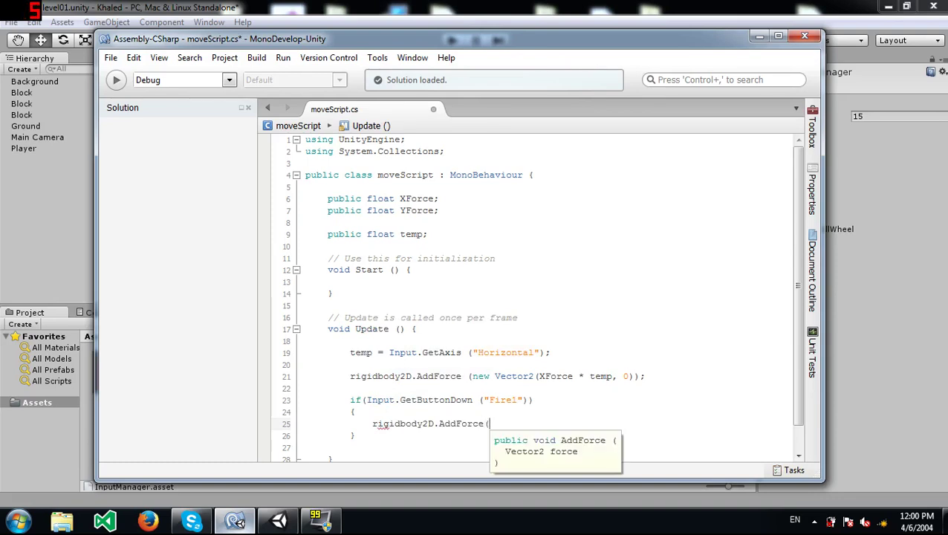
type("new Vector2(")
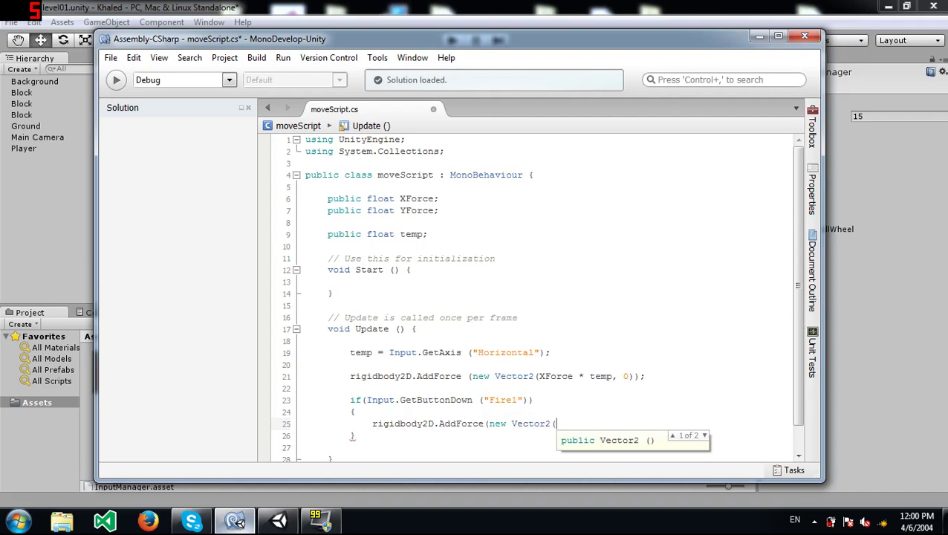
type("0, ")
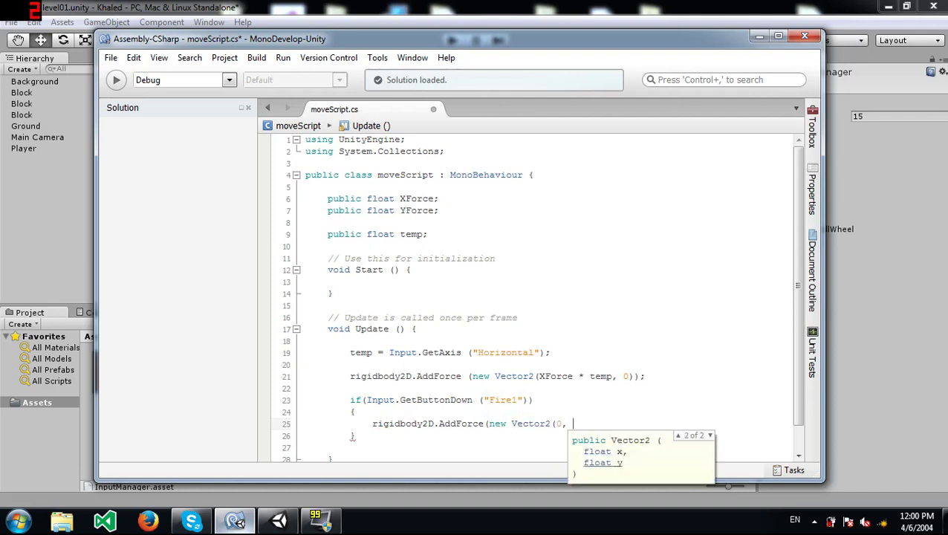
type("YForce")
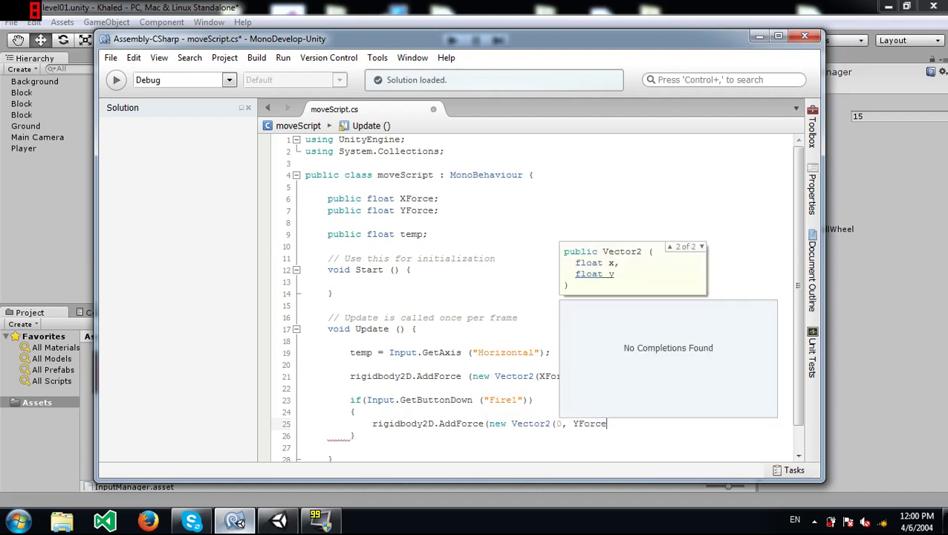
type("));")
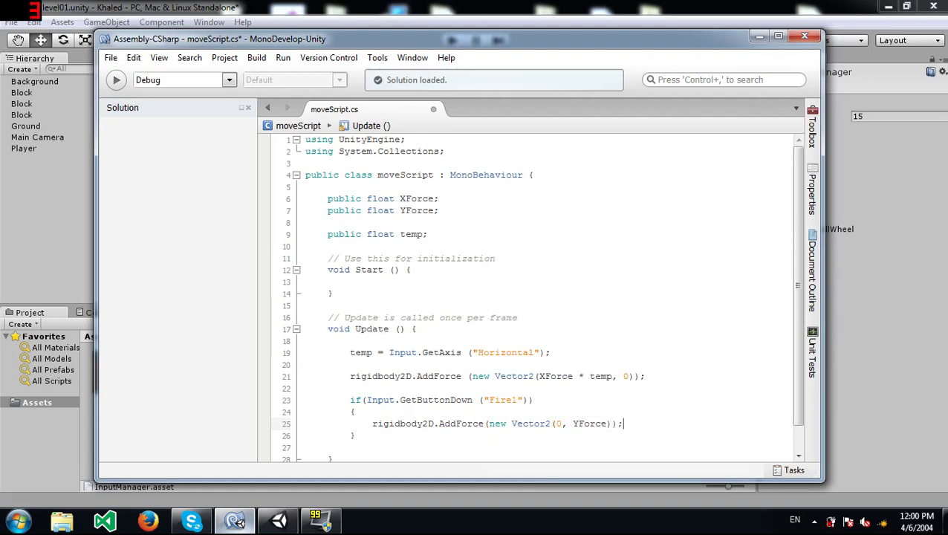
key("ctrl+s")
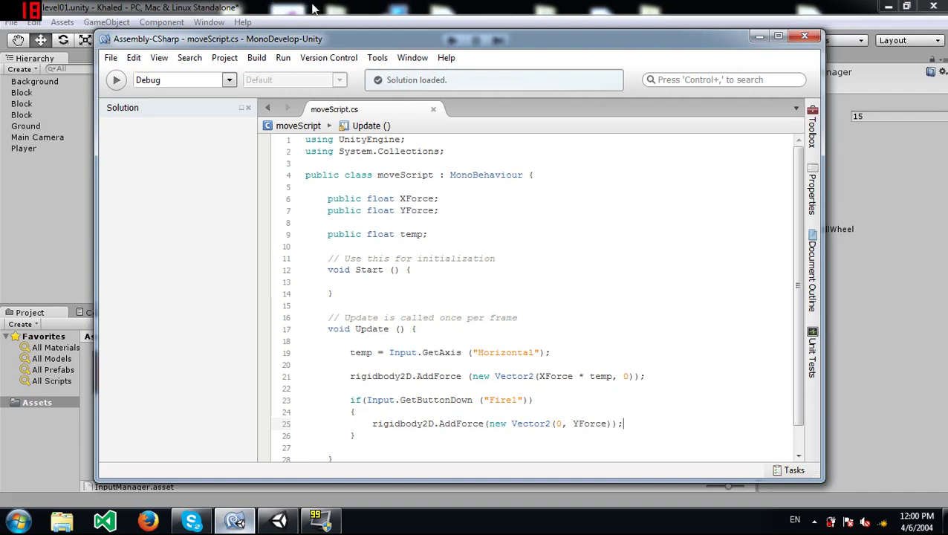
Back in Unity, expand and collapse each of the two Fire1 axes to review their settings
left_click(451, 18)
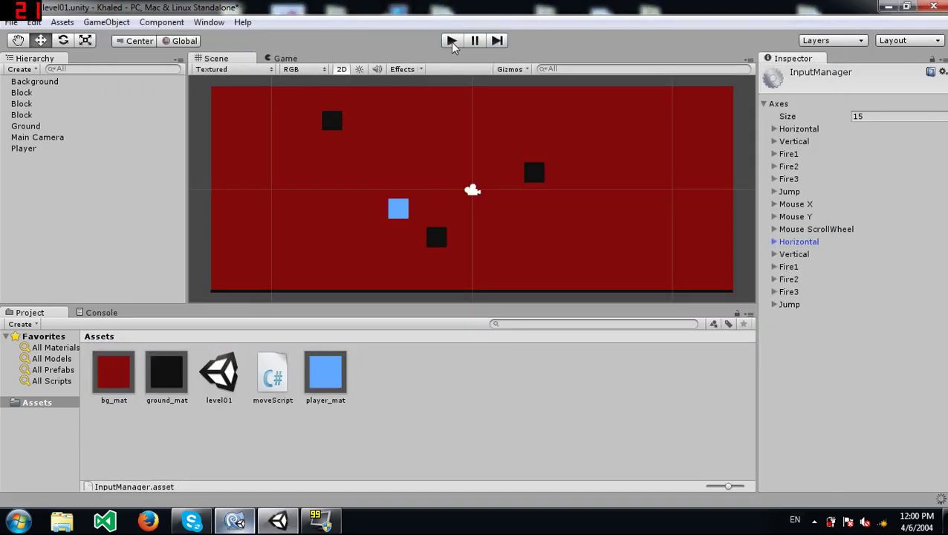
left_click(774, 153)
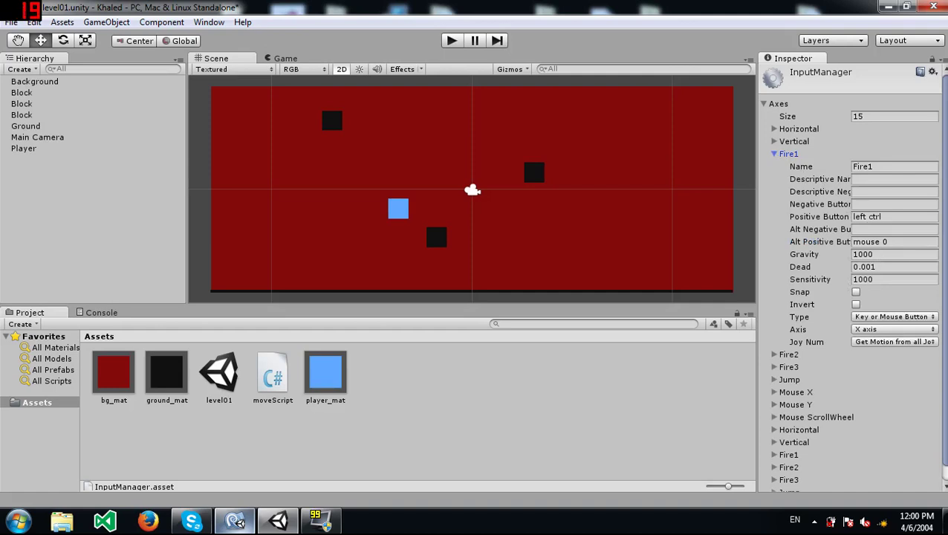
left_click(775, 154)
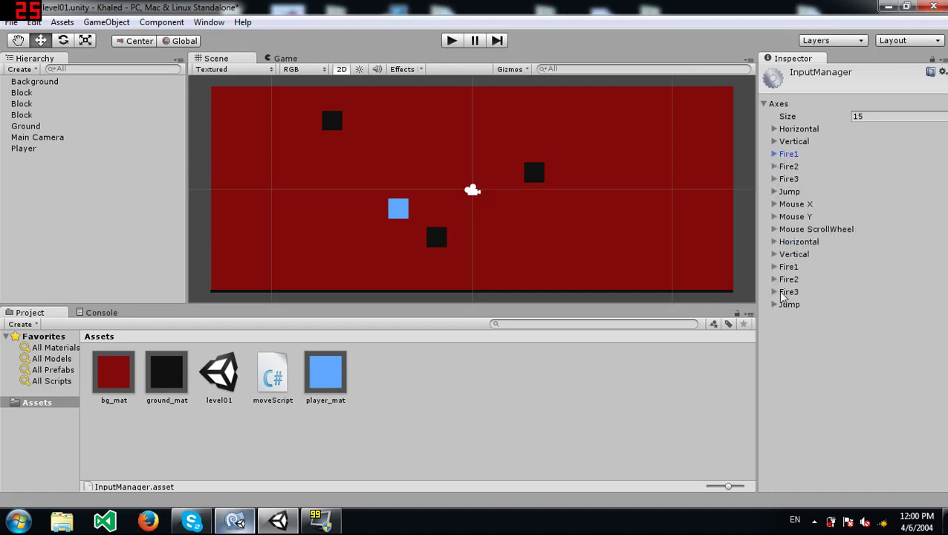
left_click(774, 267)
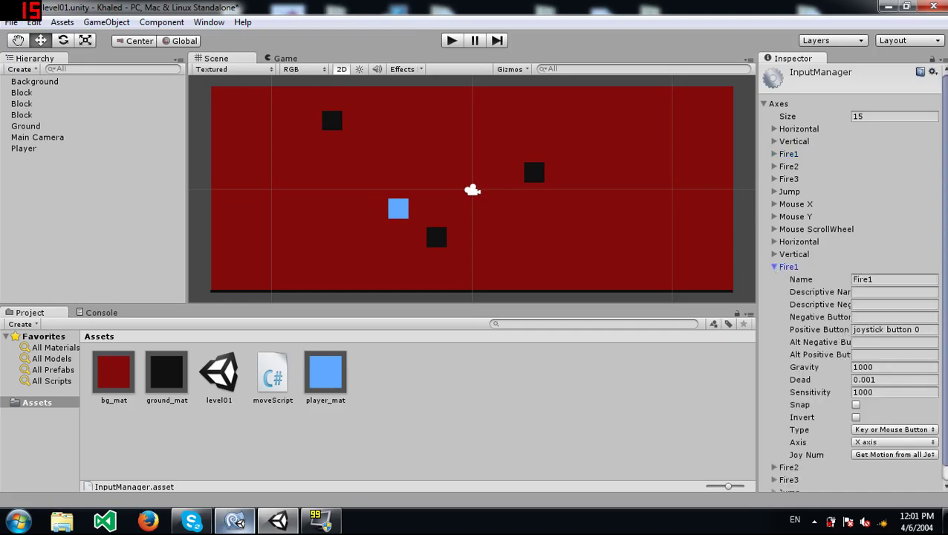
left_click(775, 267)
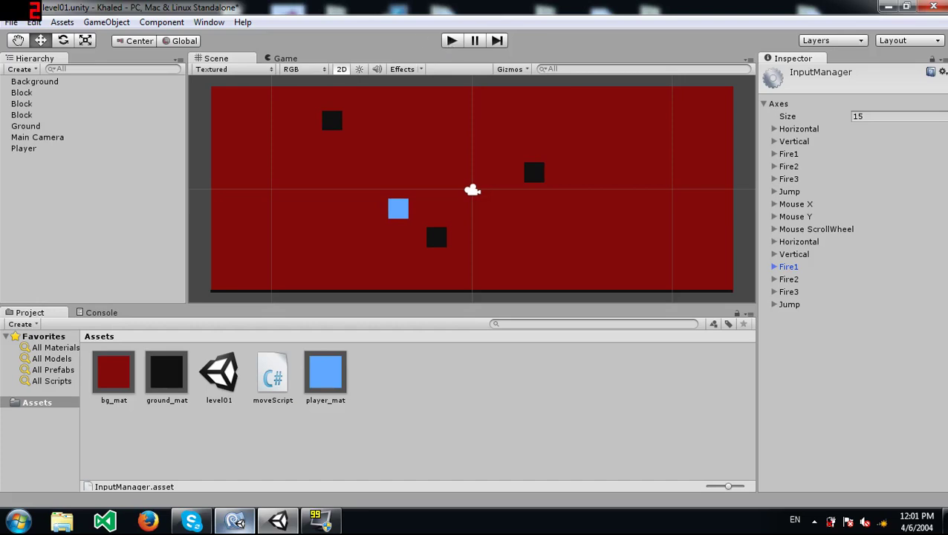
Select Player and set its Move Script YForce to 400
left_click(26, 149)
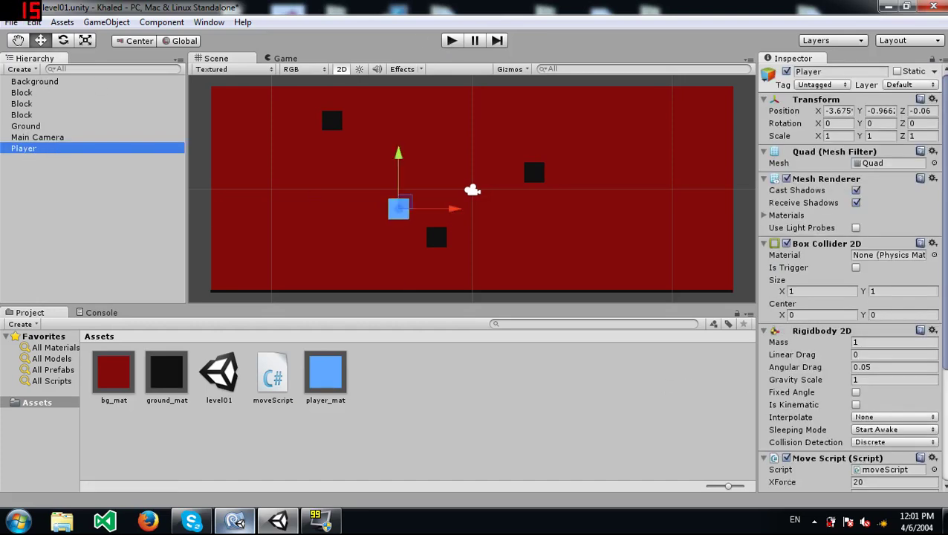
scroll(891, 335, "down", 4)
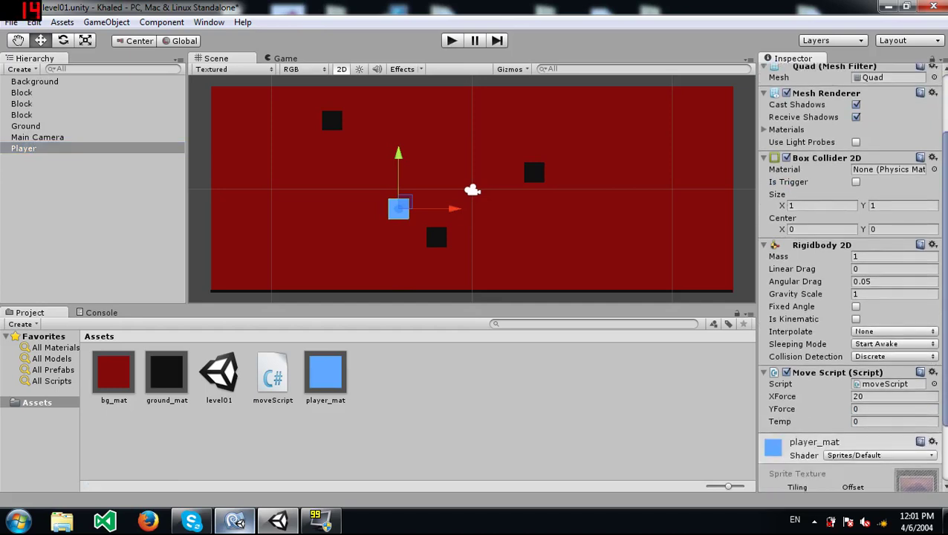
left_click(870, 410)
type("400")
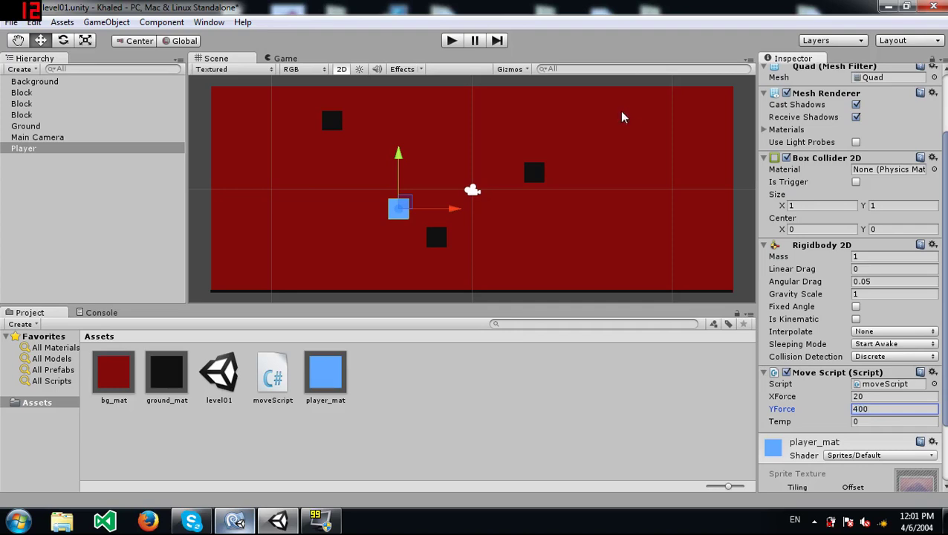
Play the scene and make the blue square jump and move left and right among the blocks
left_click(450, 42)
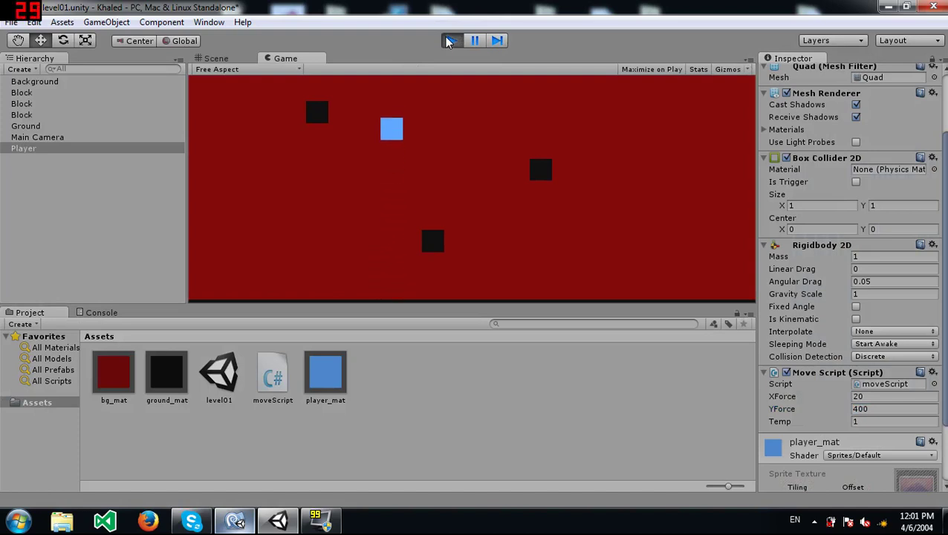
key("Right")
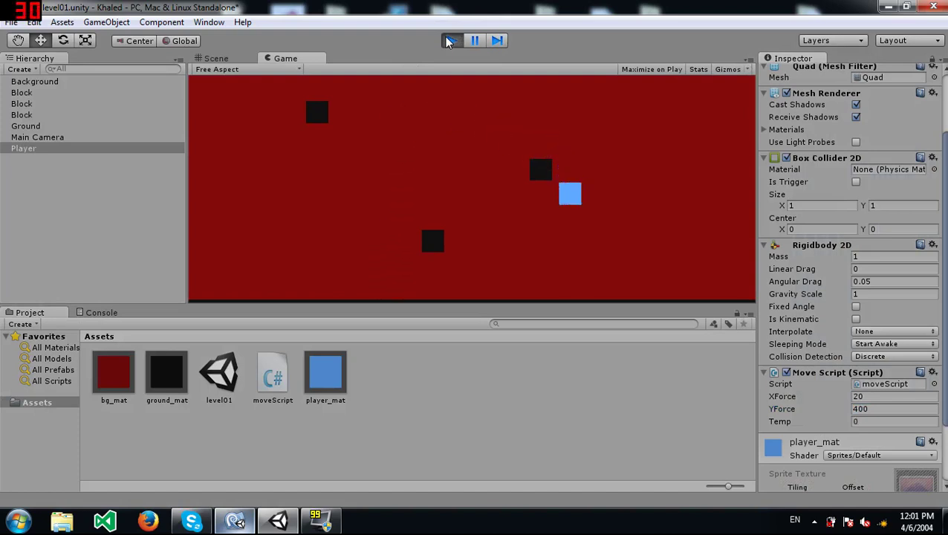
key("Left")
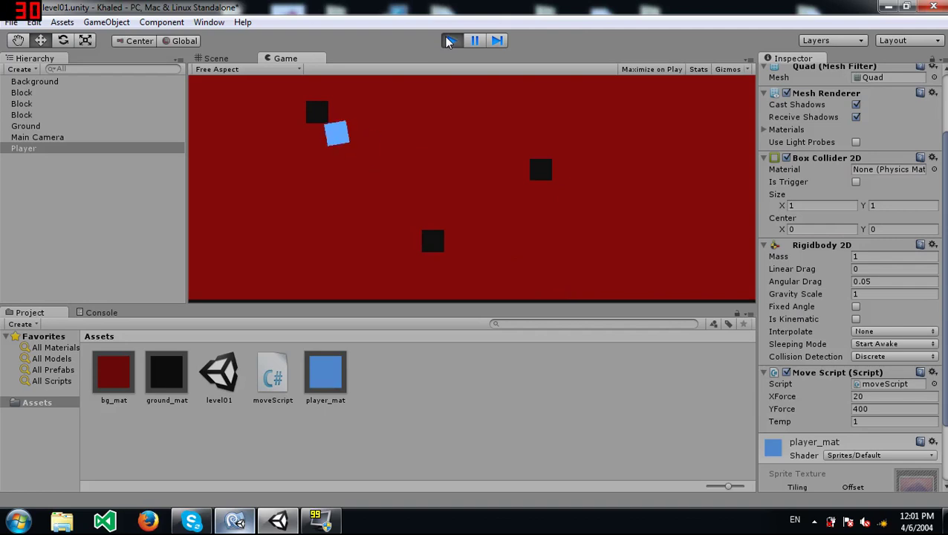
key("Right")
key("Left")
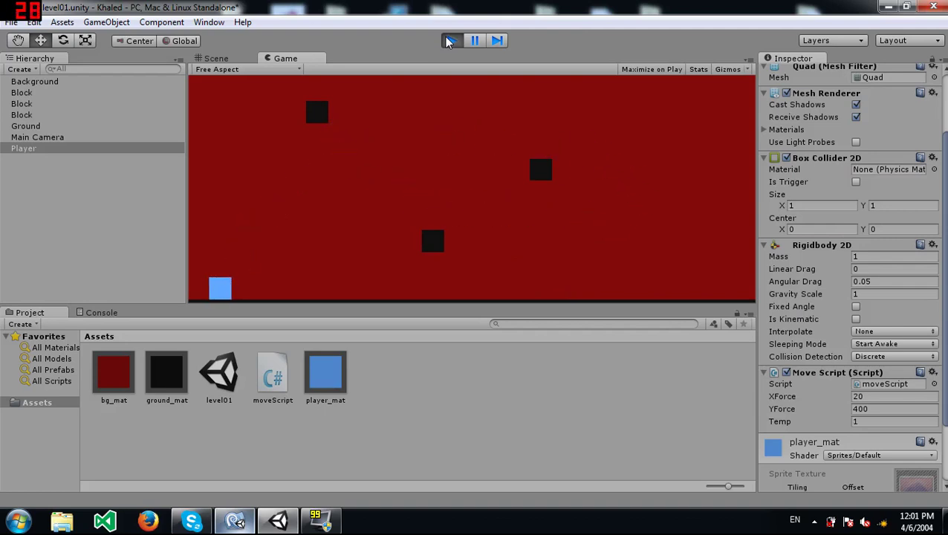
key("Right")
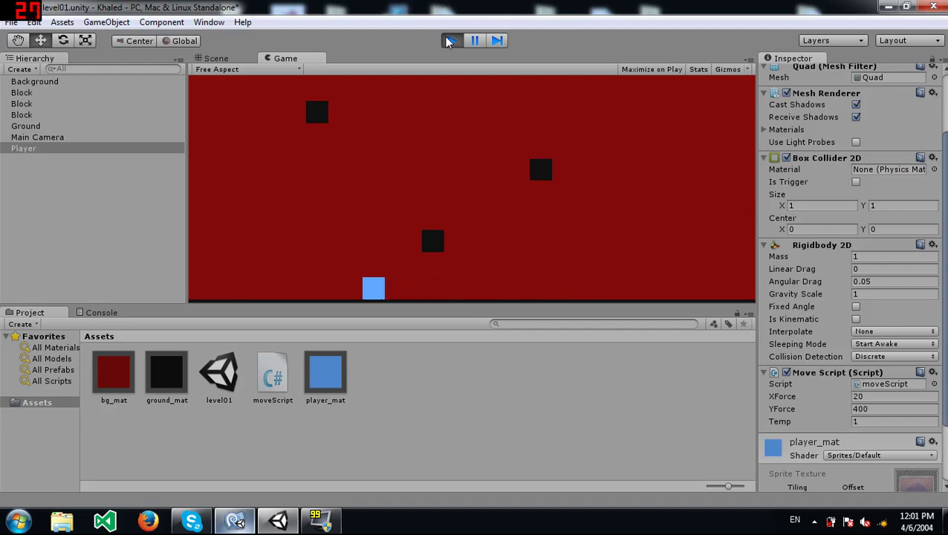
key("Left")
key("Right")
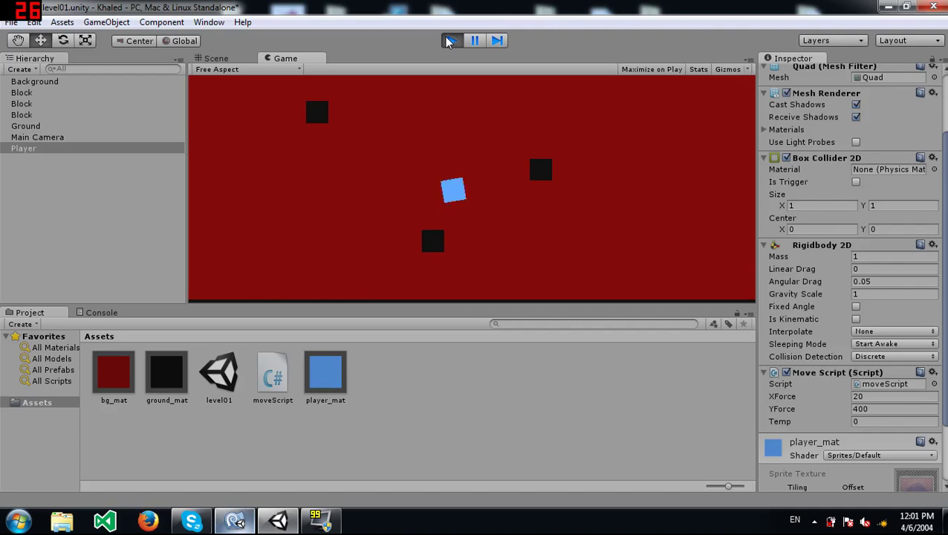
key("Left")
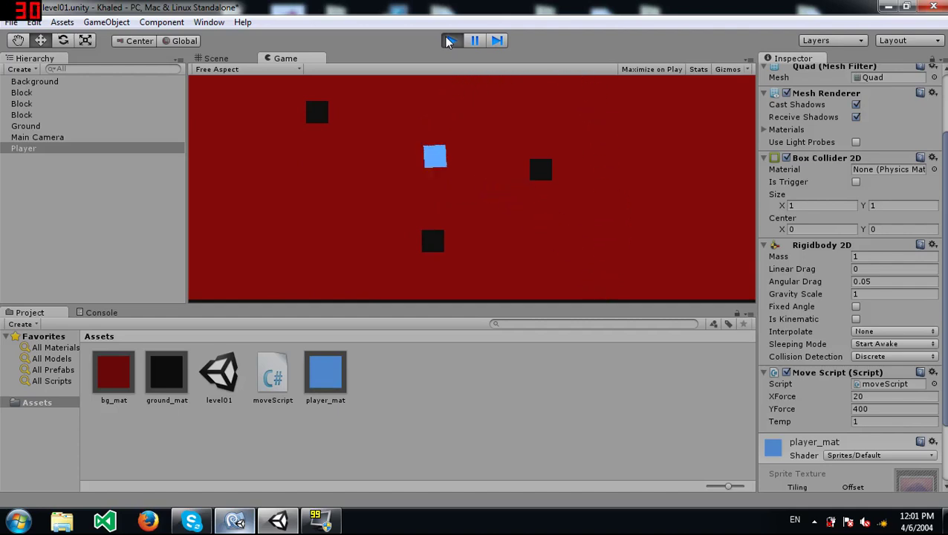
key("Right")
key("Left")
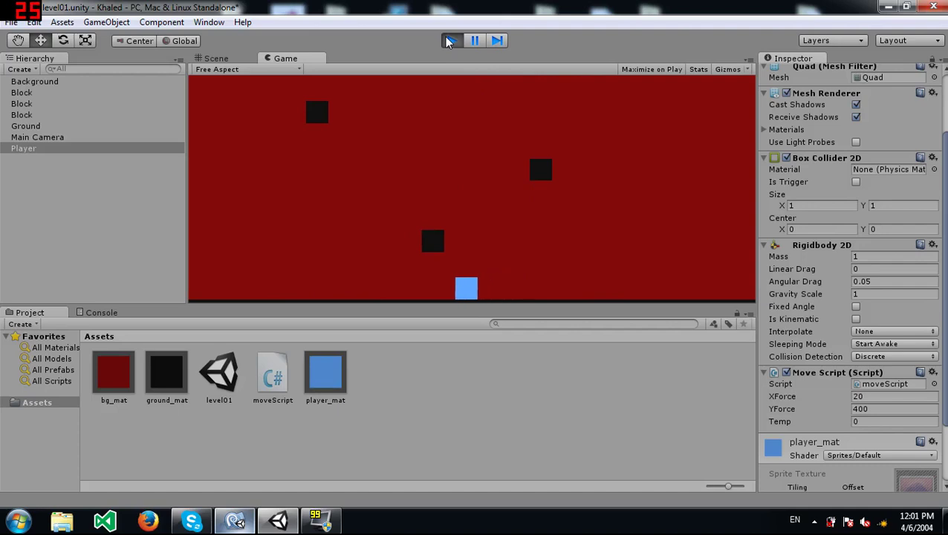
Stop play, change line 23 to Input.GetKeyDown("Fire1"), save moveScript.cs and return to Unity
left_click(450, 41)
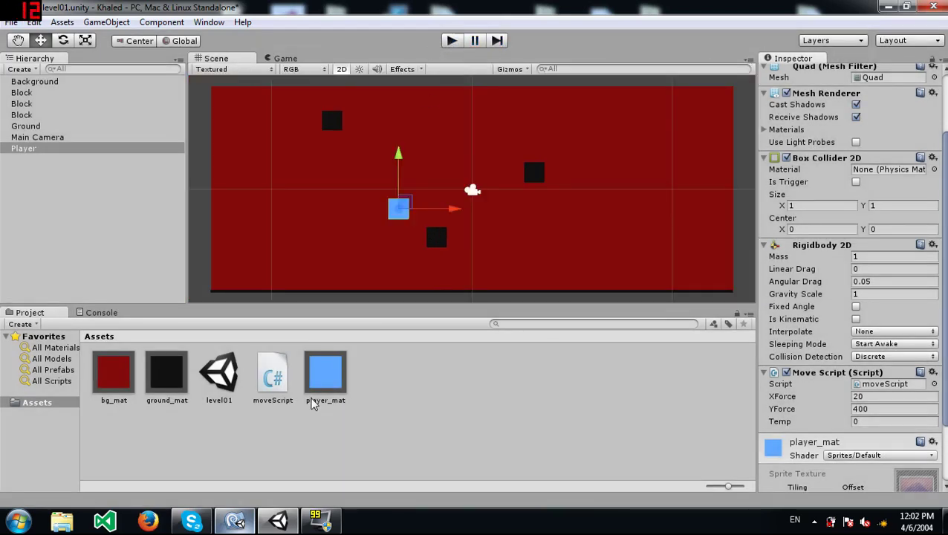
left_click(236, 519)
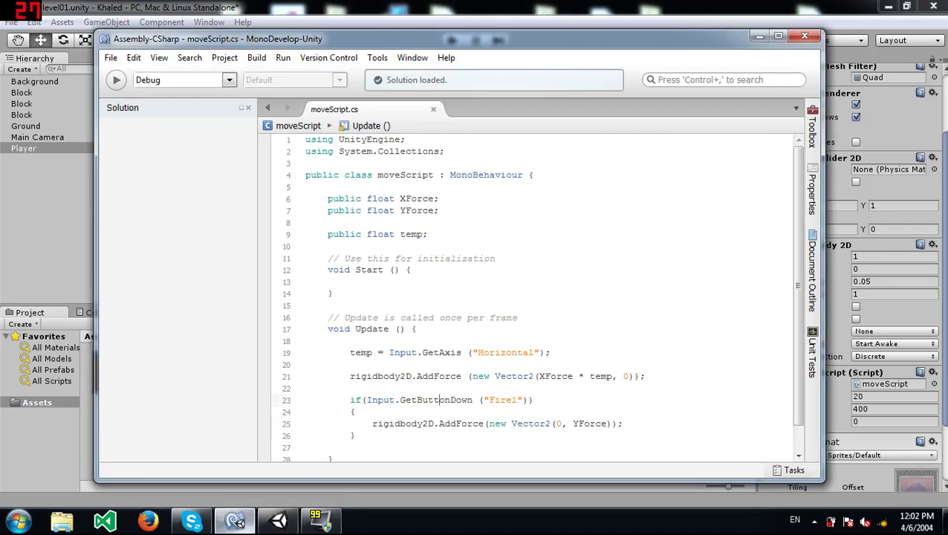
left_click_drag(399, 399, 450, 400)
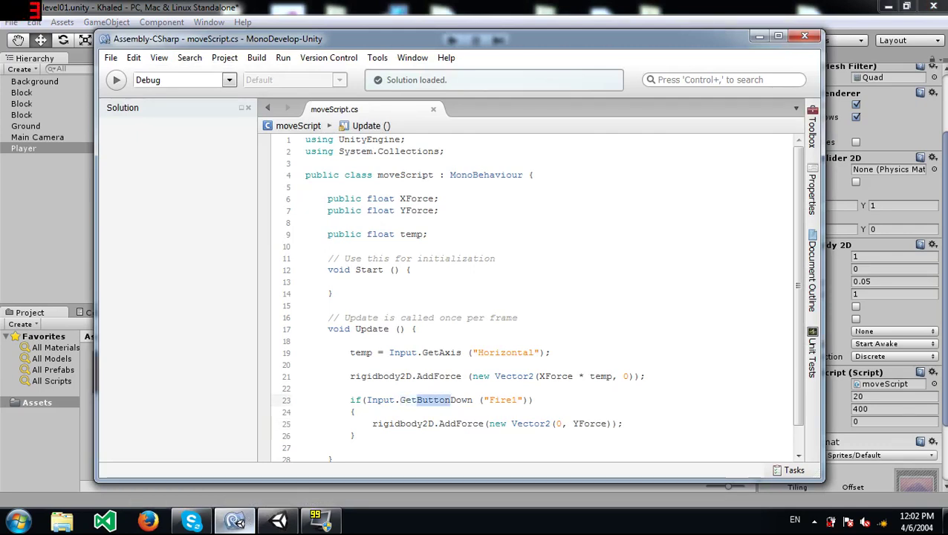
type("GetKey")
key("ctrl+s")
key("alt+Tab")
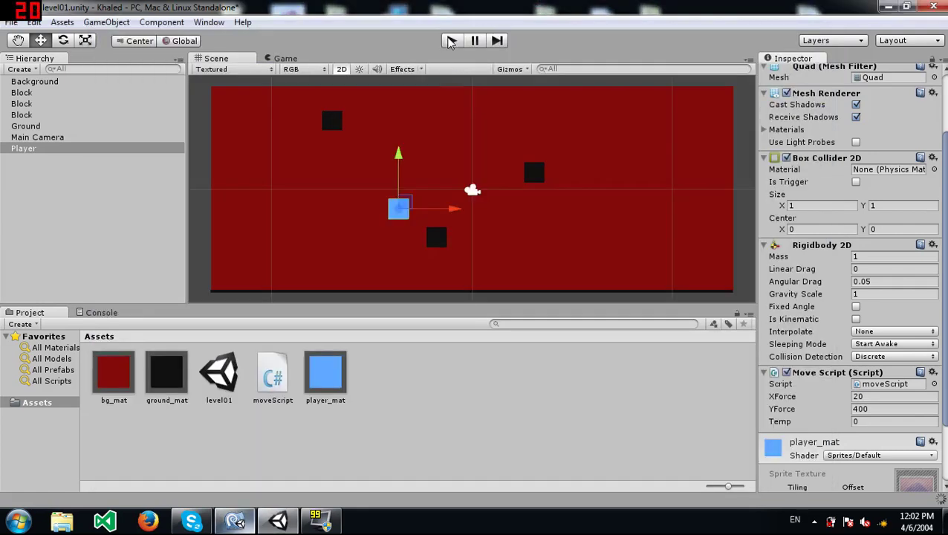
Play the scene again and move the player left and right to test input
left_click(450, 41)
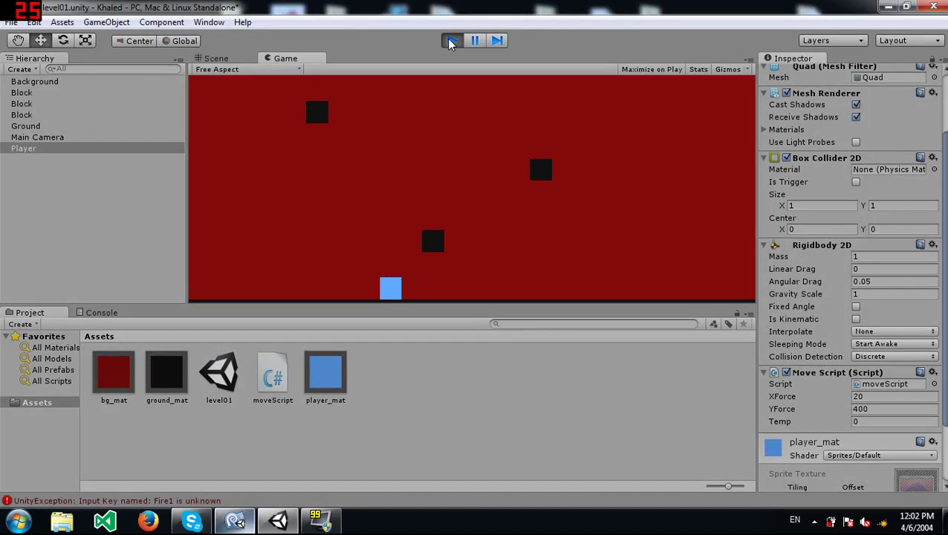
key("Right")
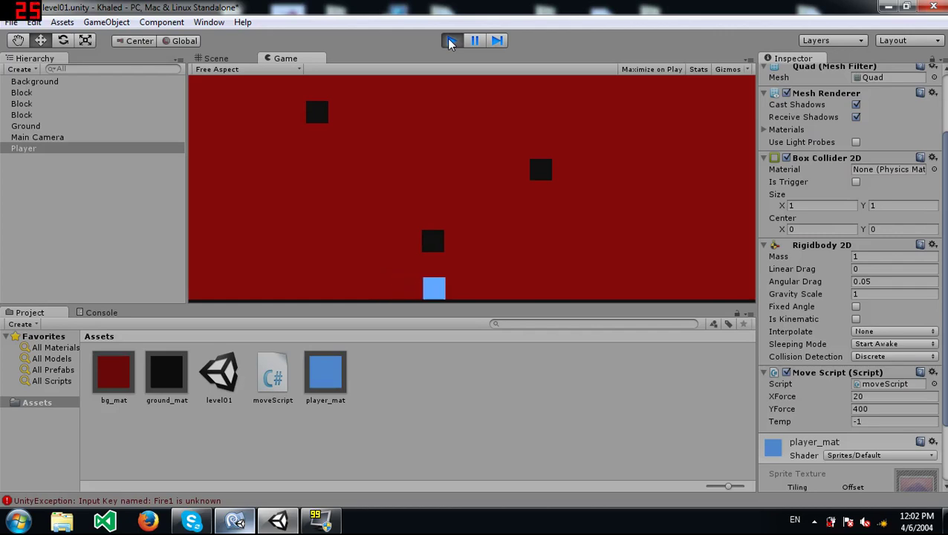
key("Left")
key("Right")
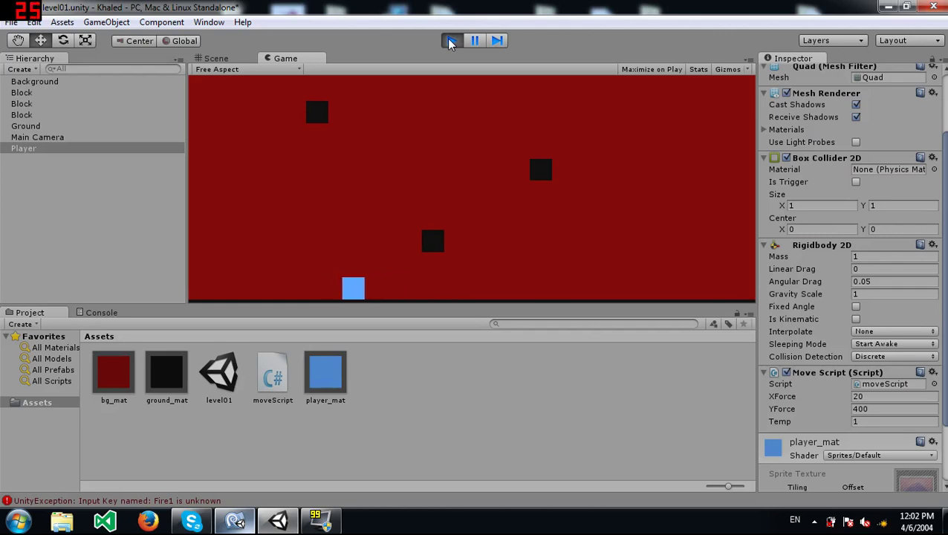
key("Left")
key("Right")
key("Left")
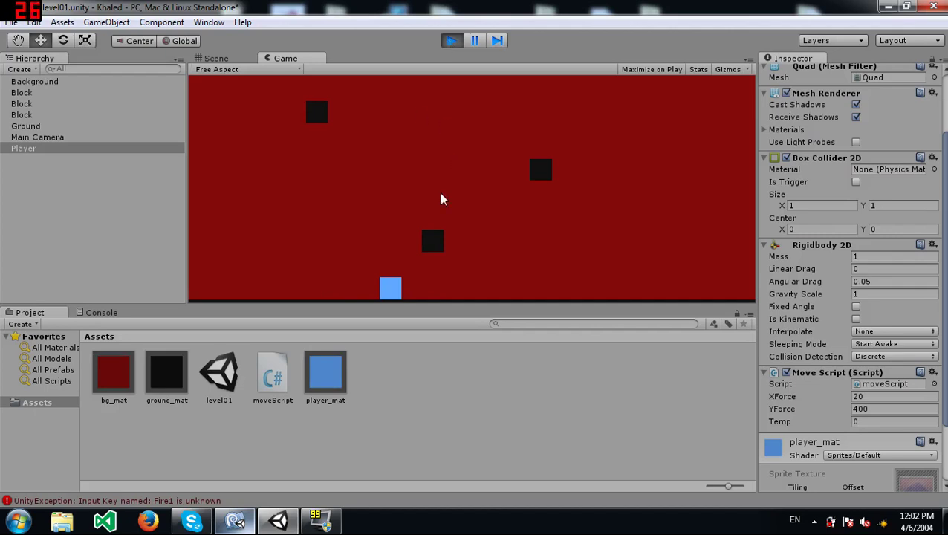
key("Left")
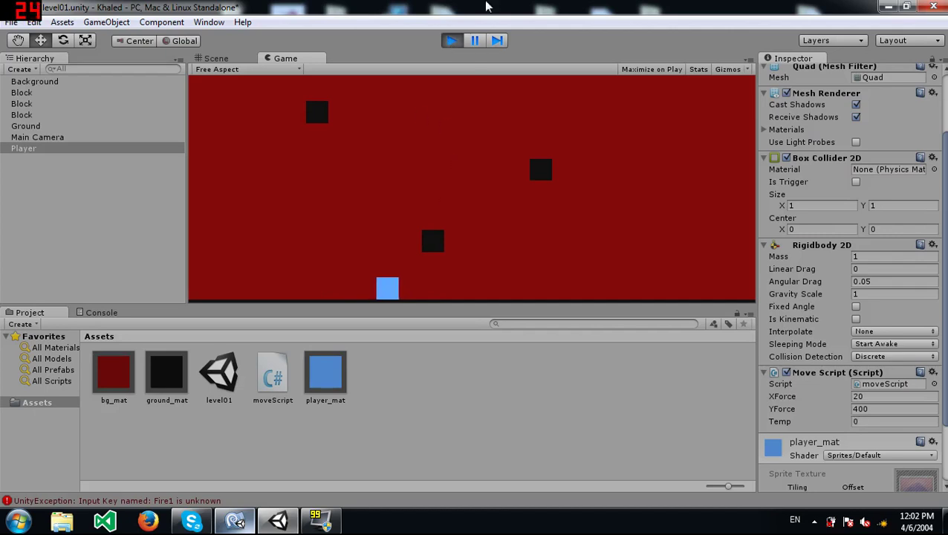
Stop the game, view the "Fire1 is unknown" errors in the Console, and clear them
left_click(451, 40)
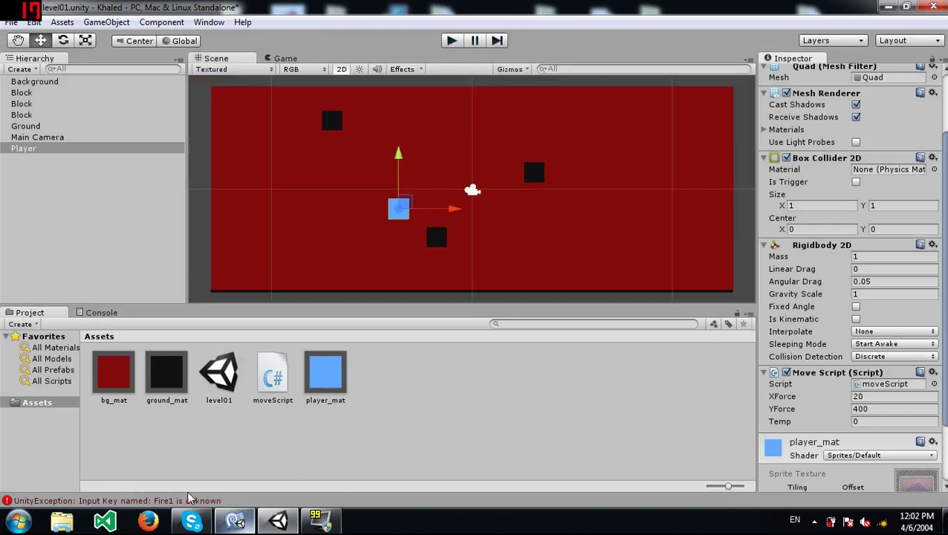
left_click(162, 502)
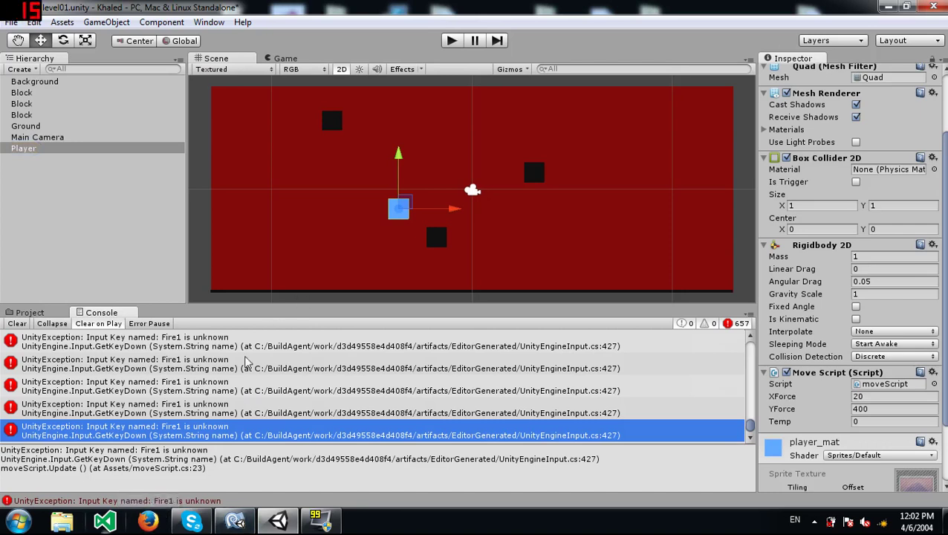
left_click(17, 323)
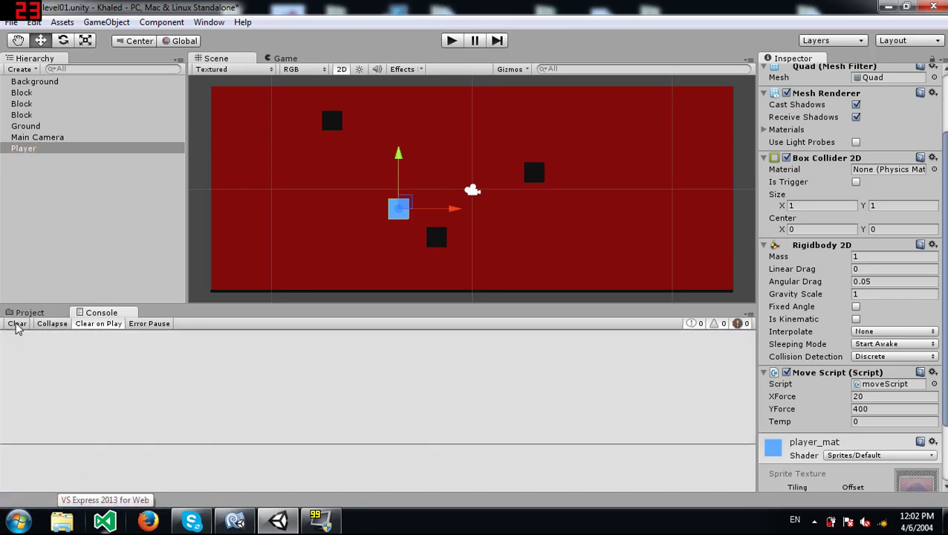
Change GetKeyDown to GetButtonDown on line 23 of moveScript.cs
left_click(253, 522)
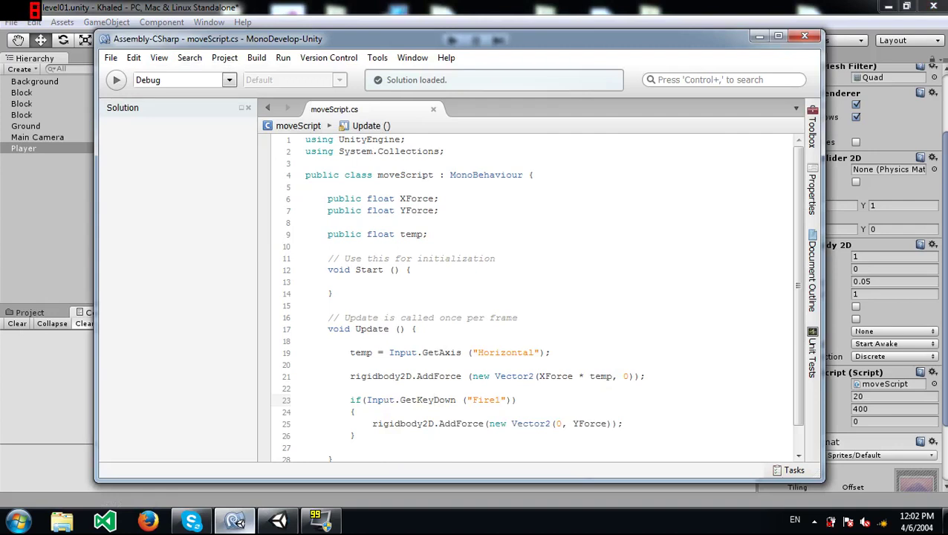
key("shift+Left")
key("shift+Left")
key("shift+Left")
key("shift+Left")
key("shift+Left")
key("Delete")
type("utton")
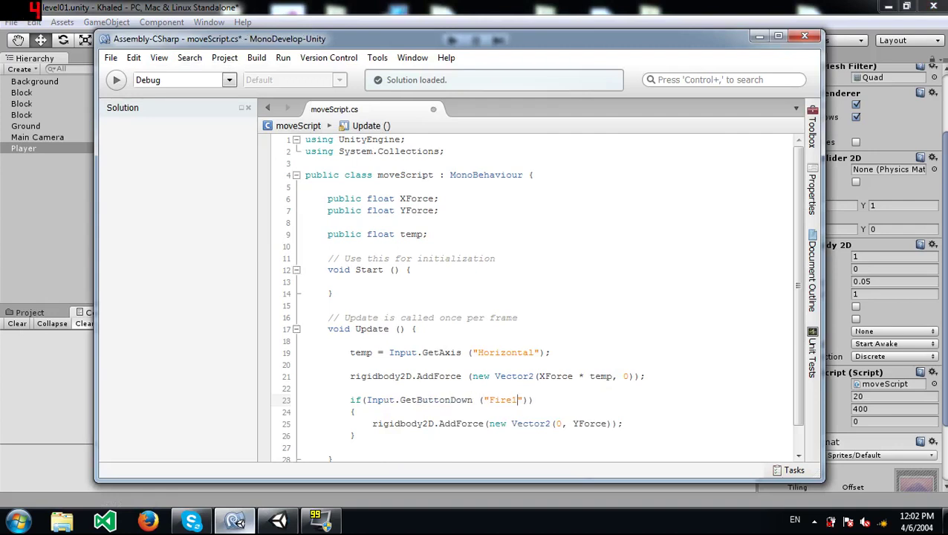
Replace "Fire1" with "Abhi" on line 23, save the script and return to Unity
double_click(502, 399)
left_click(477, 352)
double_click(505, 352)
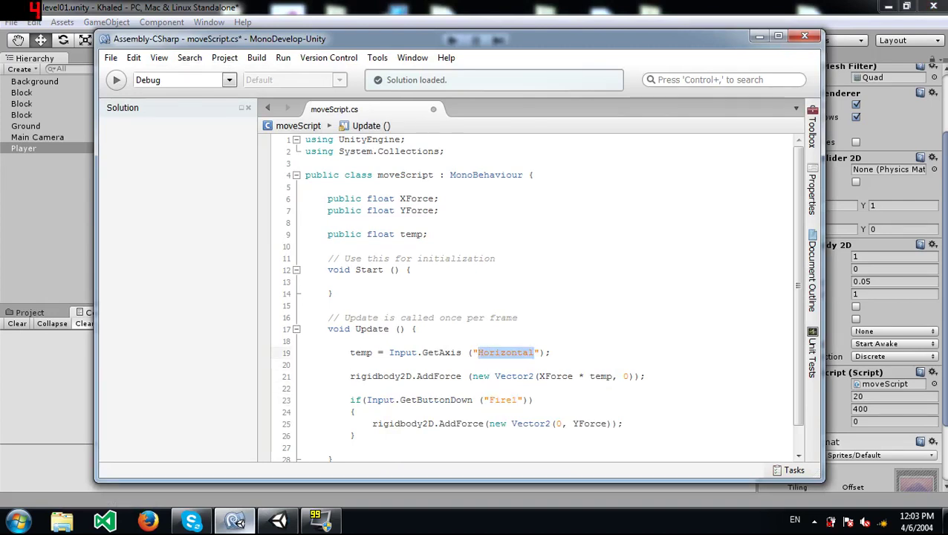
left_click(534, 400)
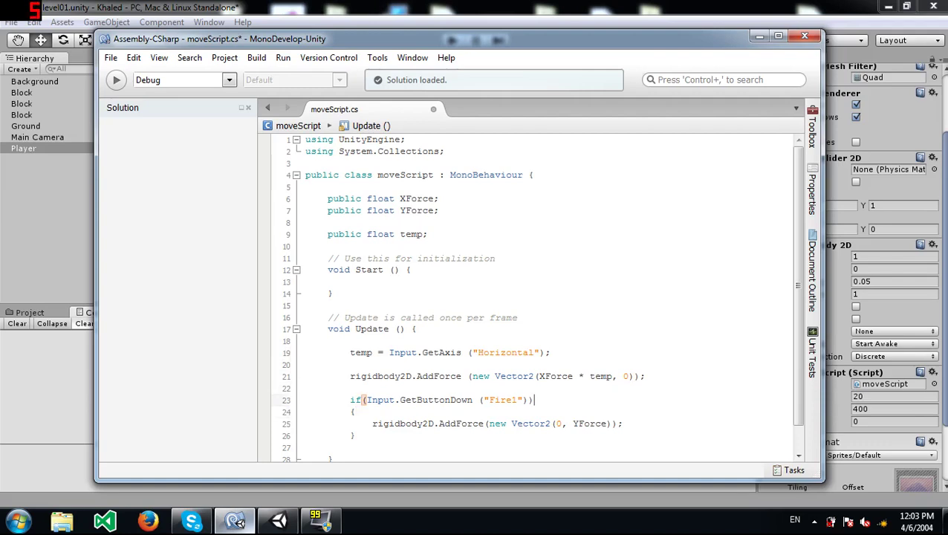
double_click(502, 399)
left_click(512, 399)
double_click(518, 400)
type("Abhi")
key("ctrl+s")
left_click(501, 6)
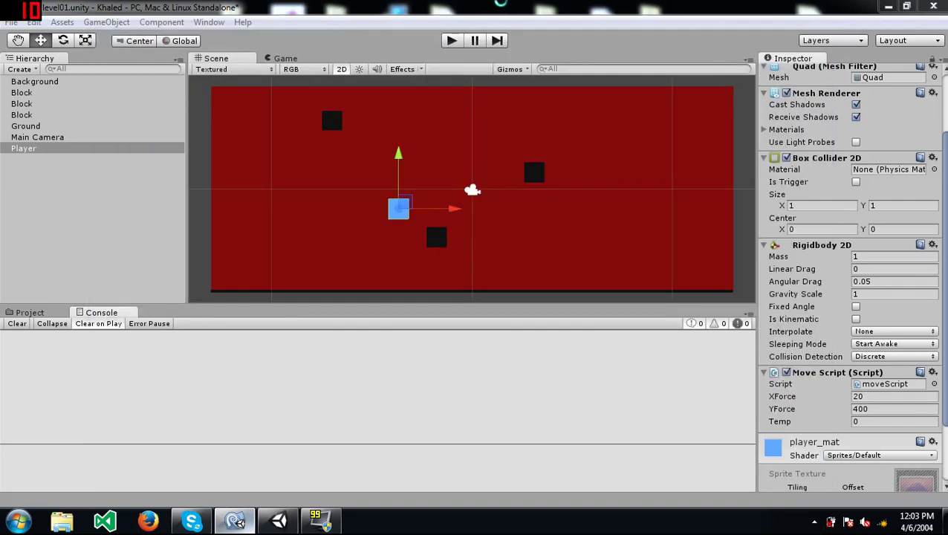
Open Edit > Project Settings > Input
left_click(34, 23)
mouse_move(130, 322)
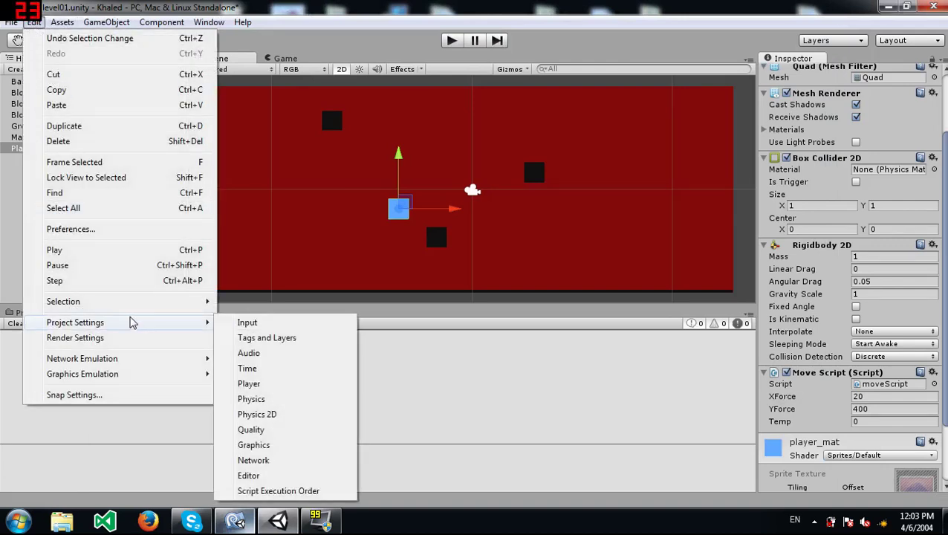
left_click(246, 321)
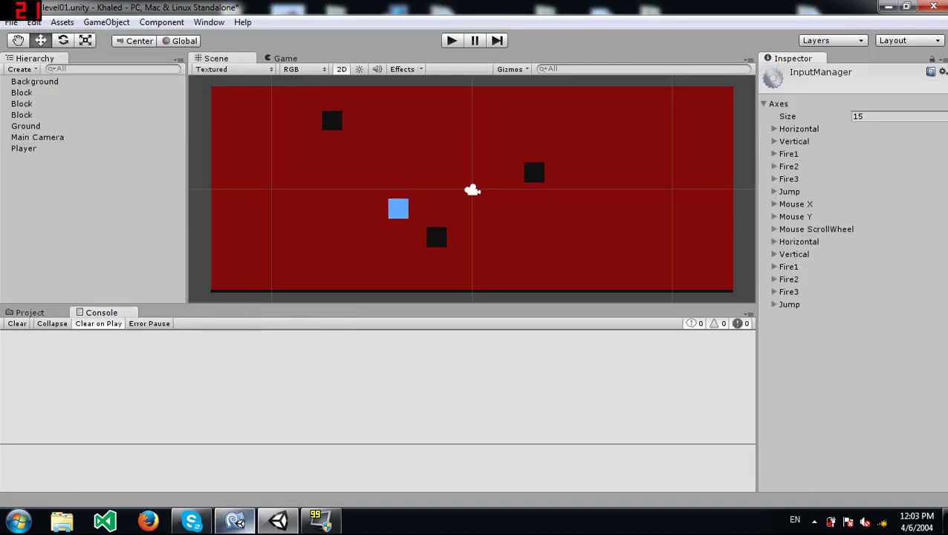
Increase Axes Size from 15 to 16 and expand the newly added Jump axis
left_click(869, 116)
left_click(862, 116)
key("Return")
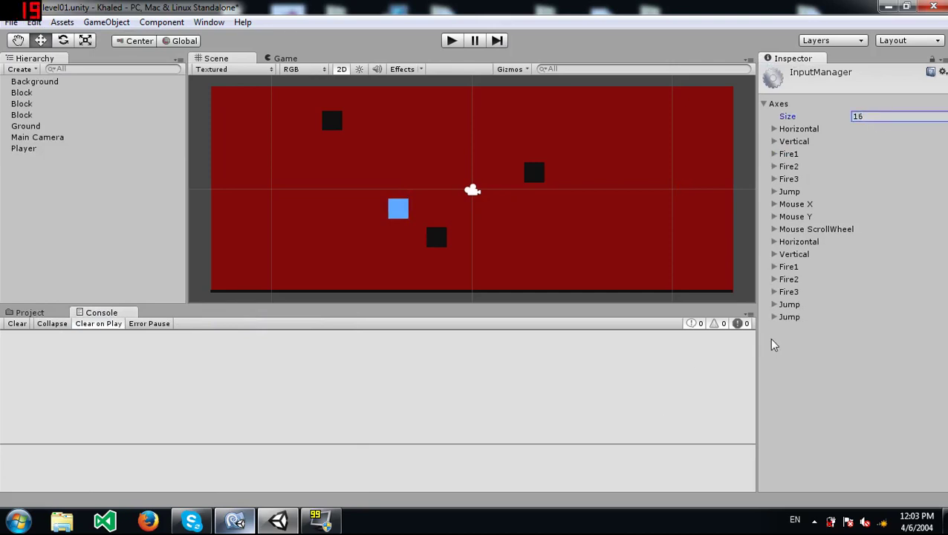
left_click(789, 318)
left_click(789, 317)
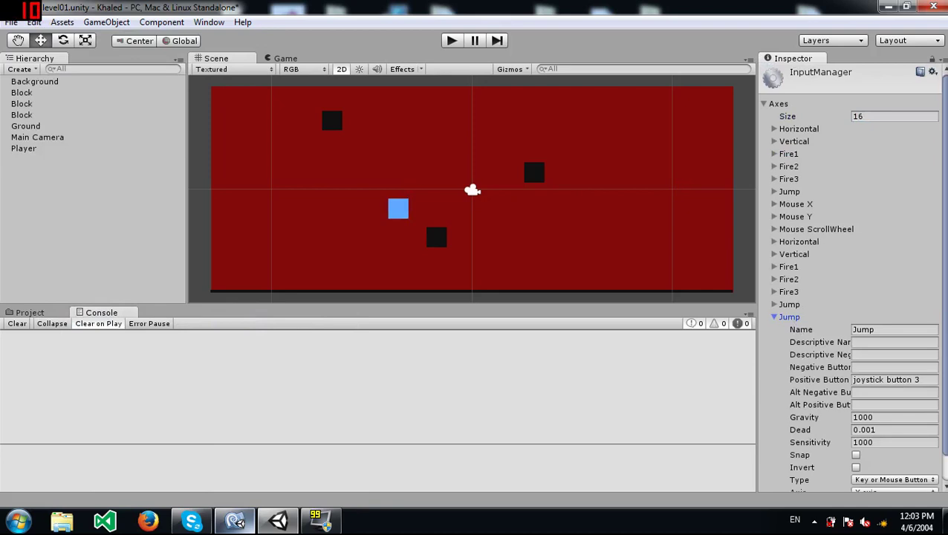
Name the new axis Abhi and change its Positive Button to joystick button 0
left_click(893, 329)
type("Abhi")
left_click(891, 380)
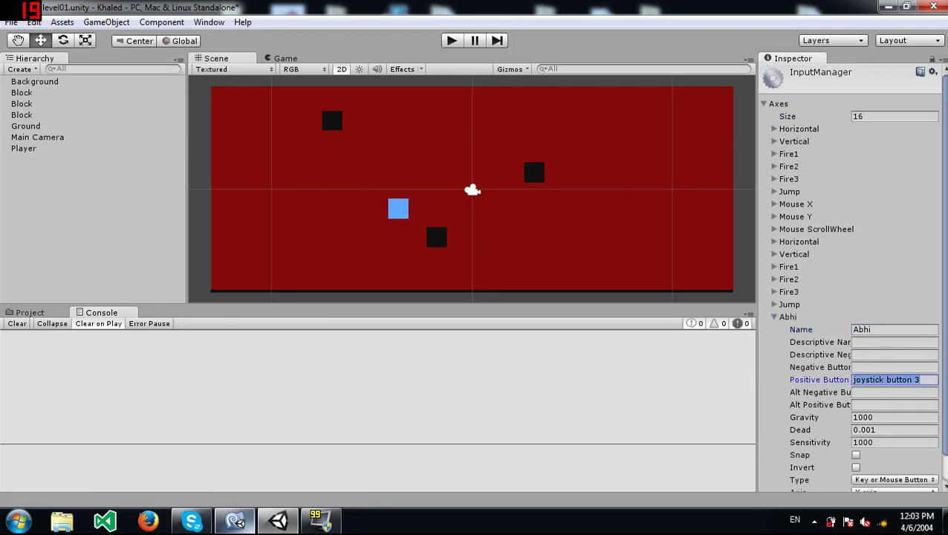
left_click(919, 379)
key("BackSpace")
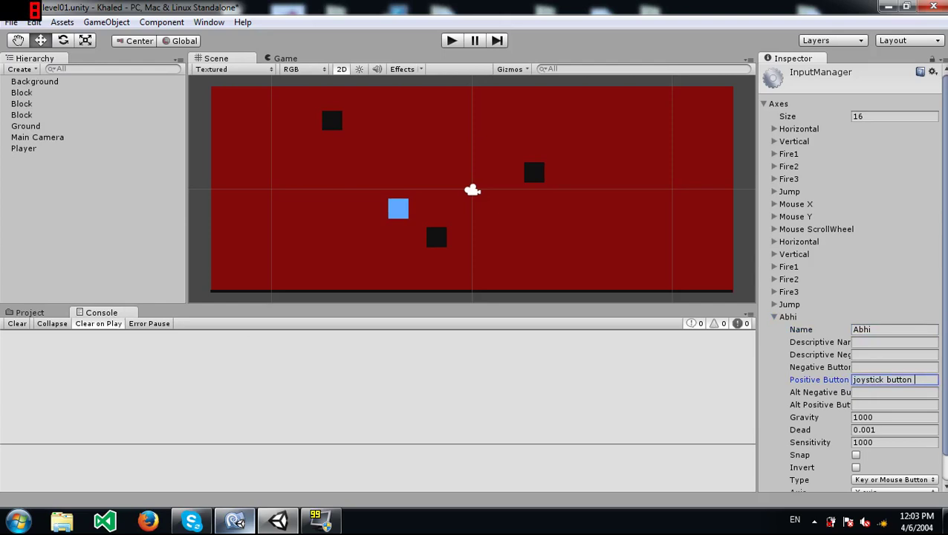
type("0")
Review the axis Type choices and Gravity value without changing them
scroll(850, 282, "down", 2)
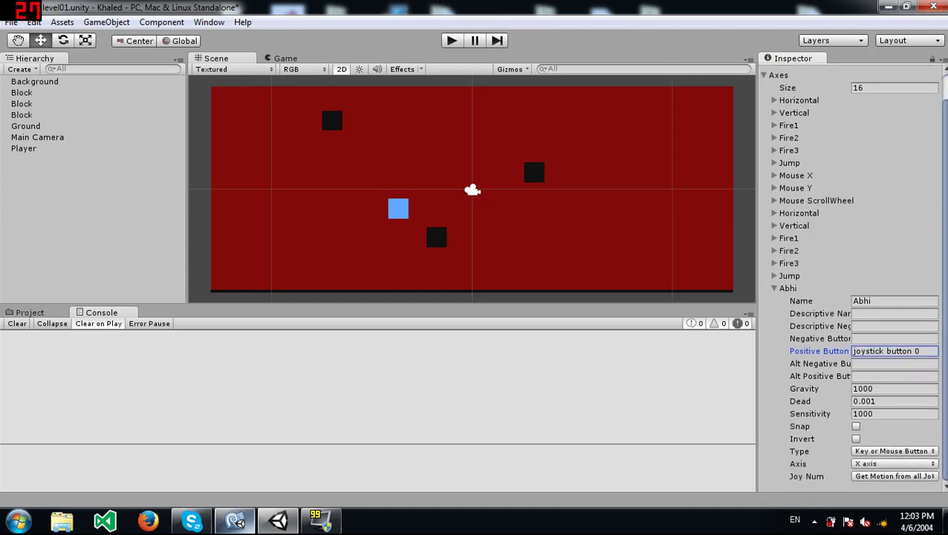
left_click(881, 452)
left_click(895, 414)
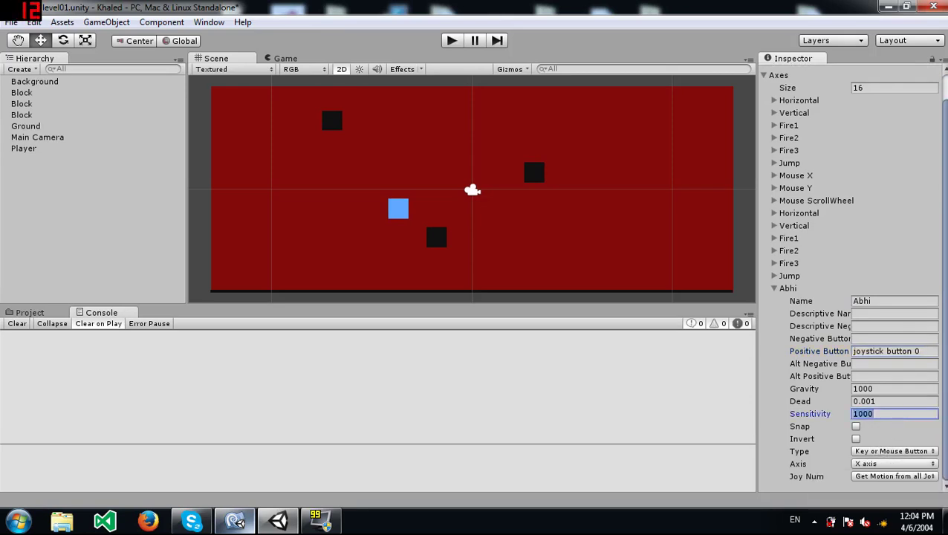
left_click(893, 388)
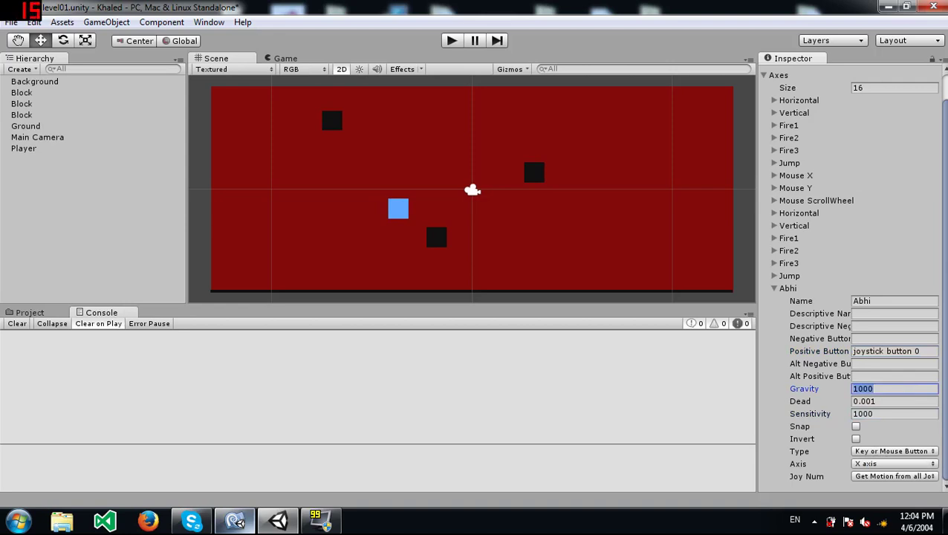
Set the Abhi axis Type to Joystick Axis, keep Axis on X axis, and view the Joy Num choices
left_click(875, 450)
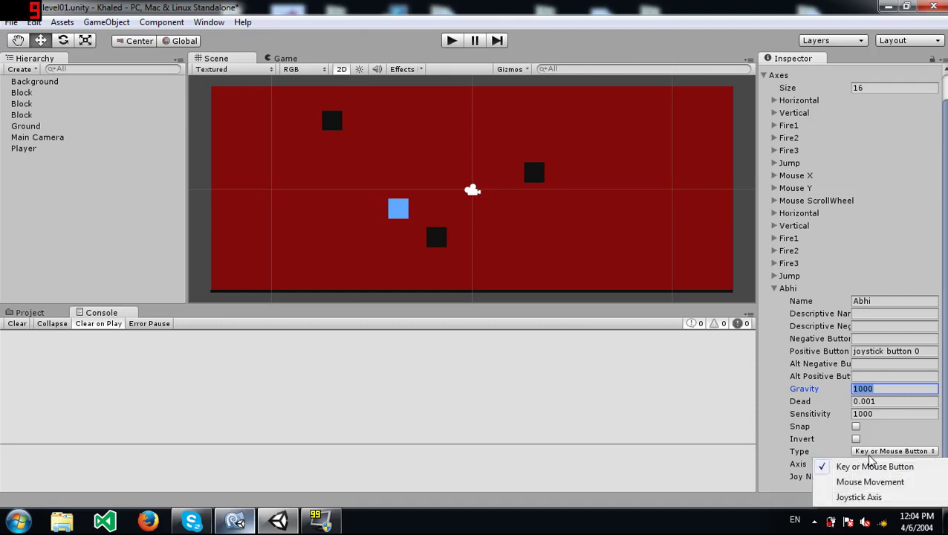
left_click(854, 498)
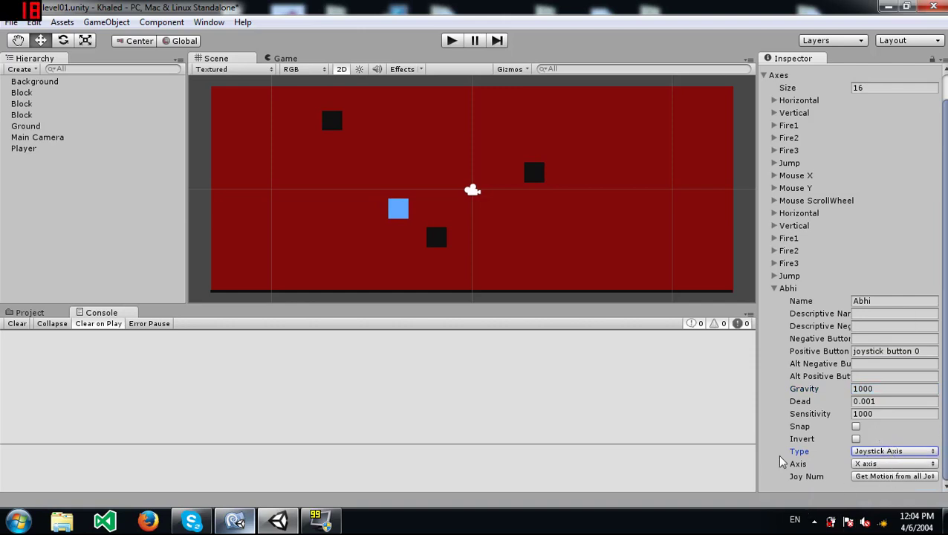
left_click(895, 452)
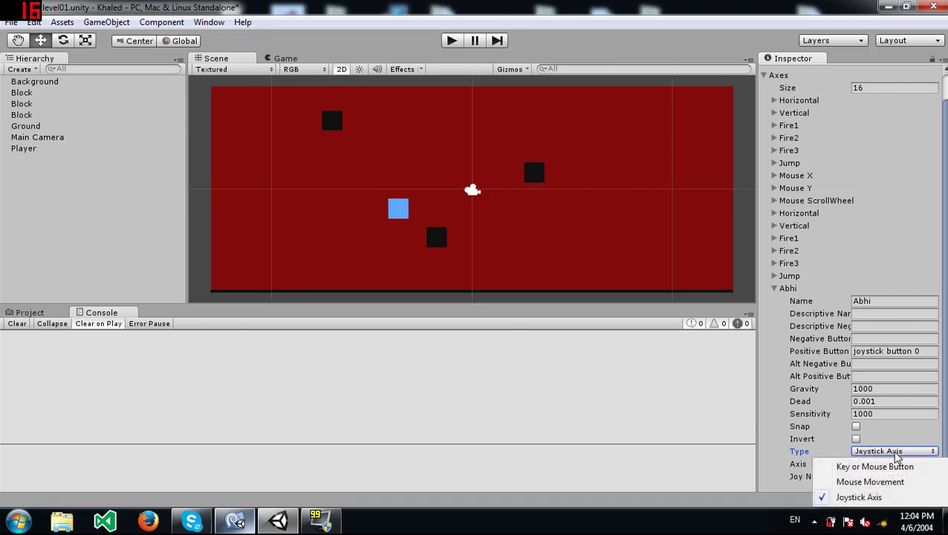
left_click(857, 498)
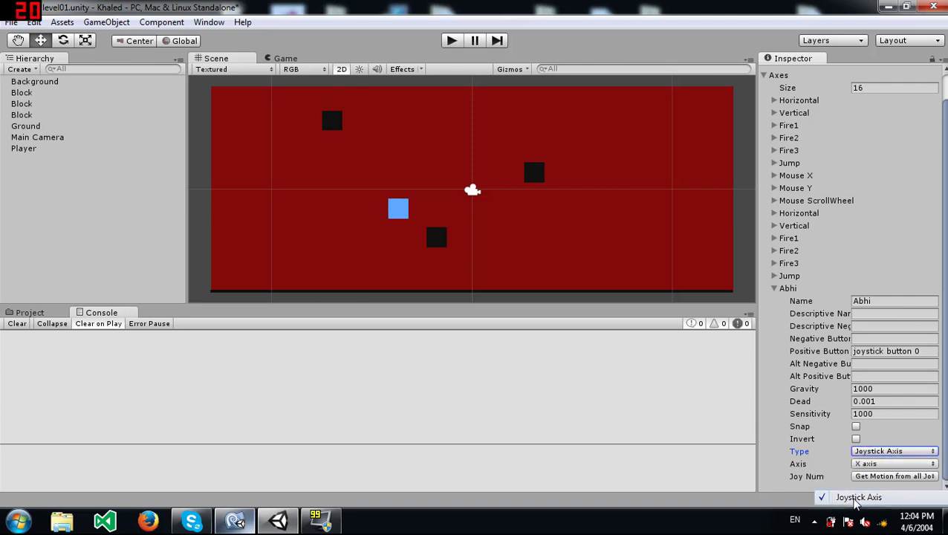
left_click(880, 452)
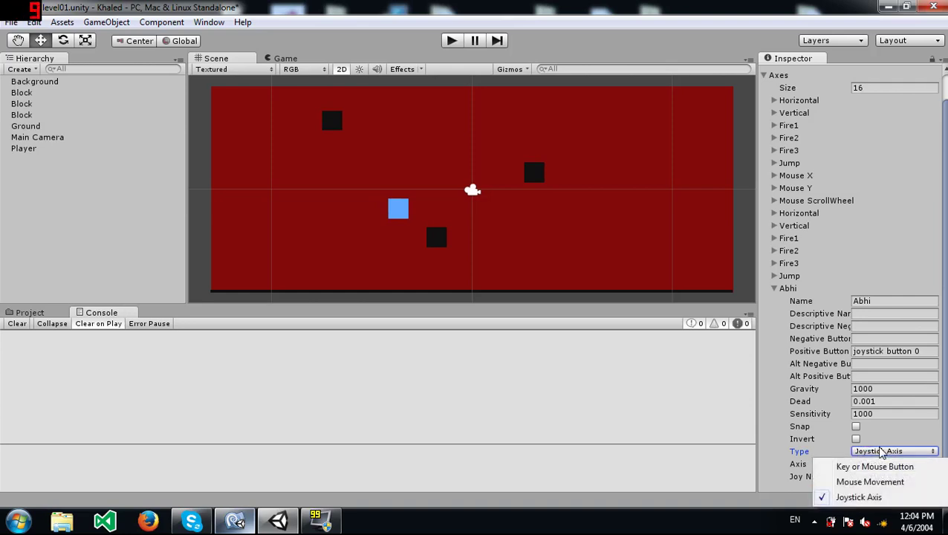
left_click(844, 498)
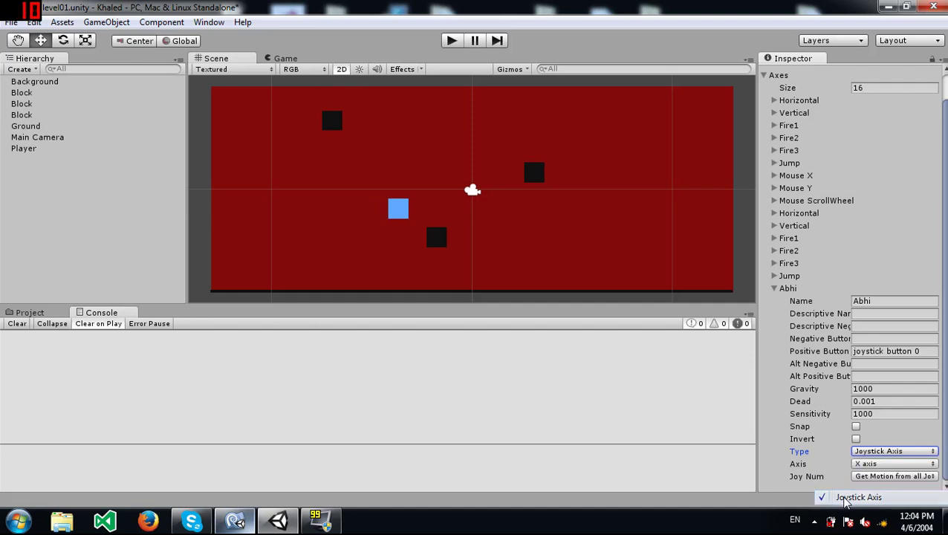
left_click(863, 463)
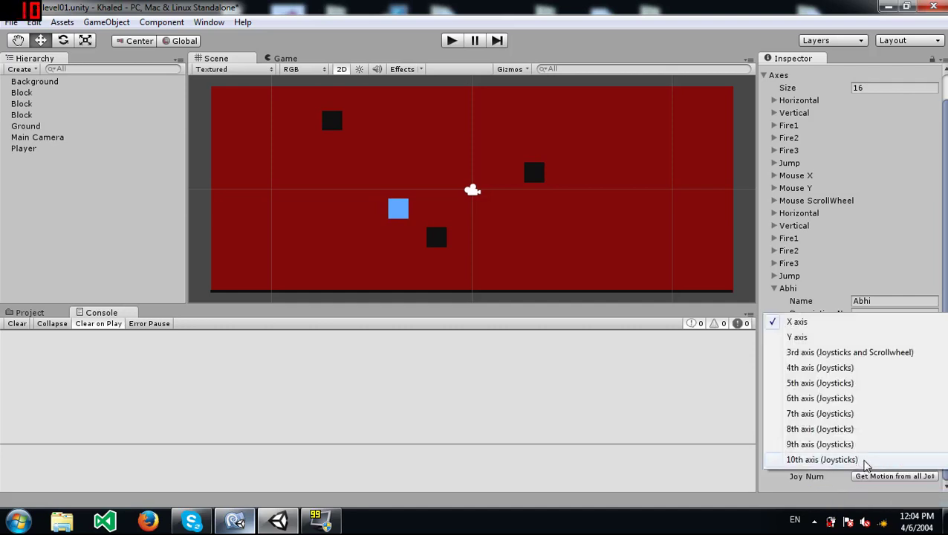
left_click(805, 322)
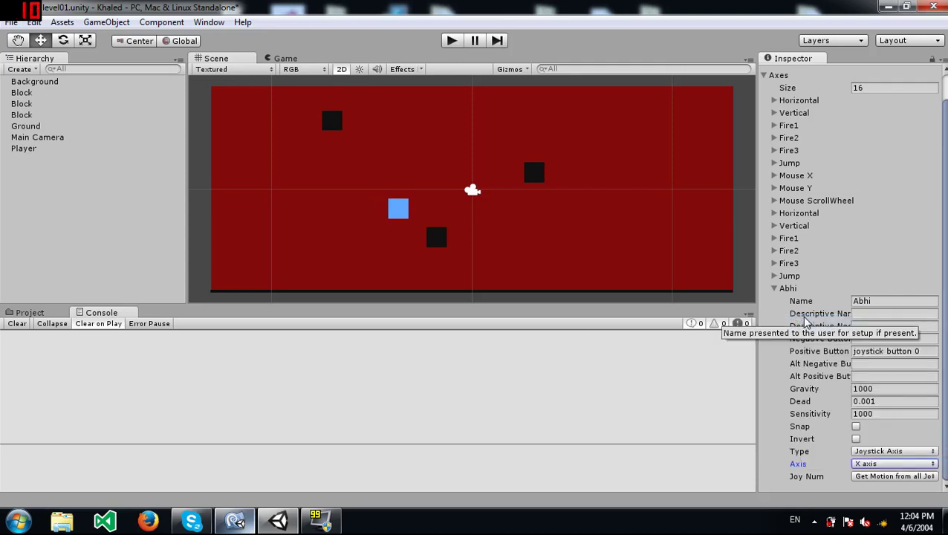
left_click(915, 476)
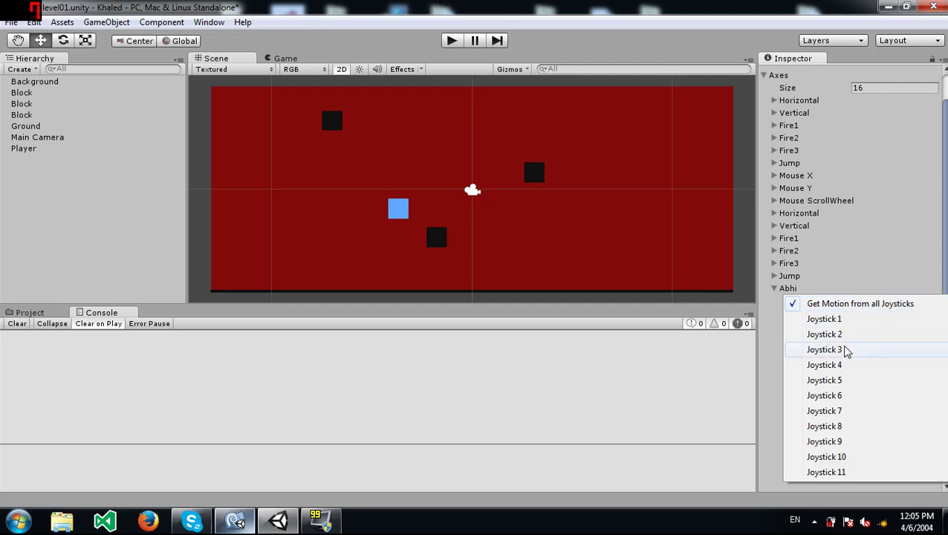
Choose Joystick 1 as the Joy Num for the Abhi axis
left_click(840, 319)
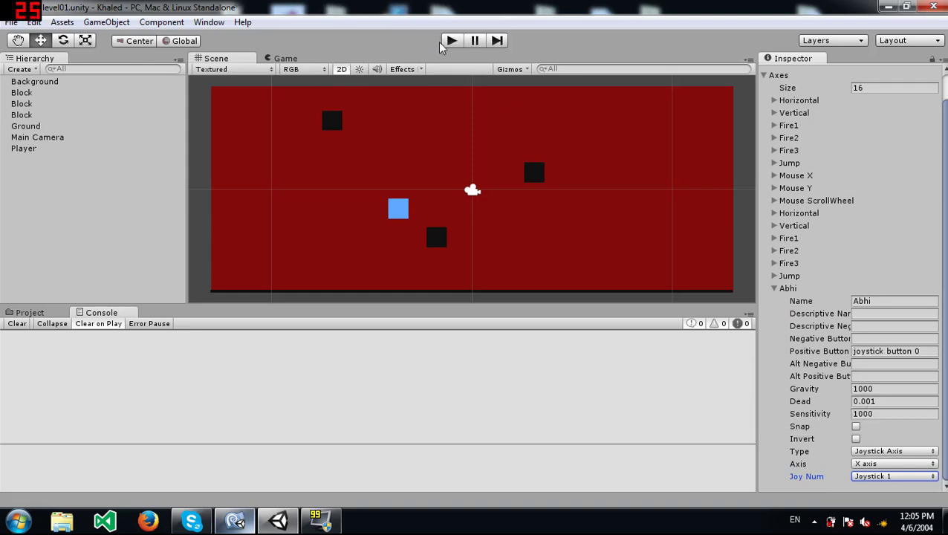
left_click(775, 288)
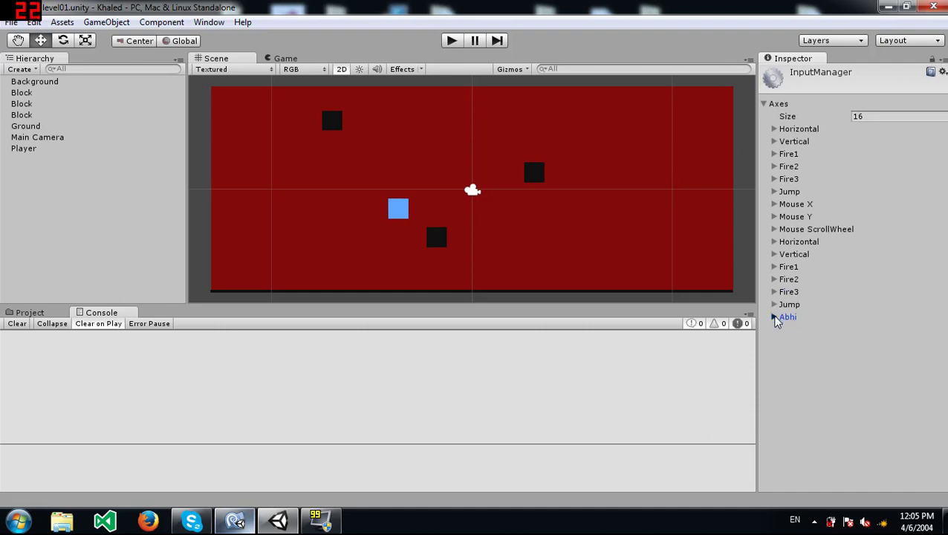
left_click(773, 315)
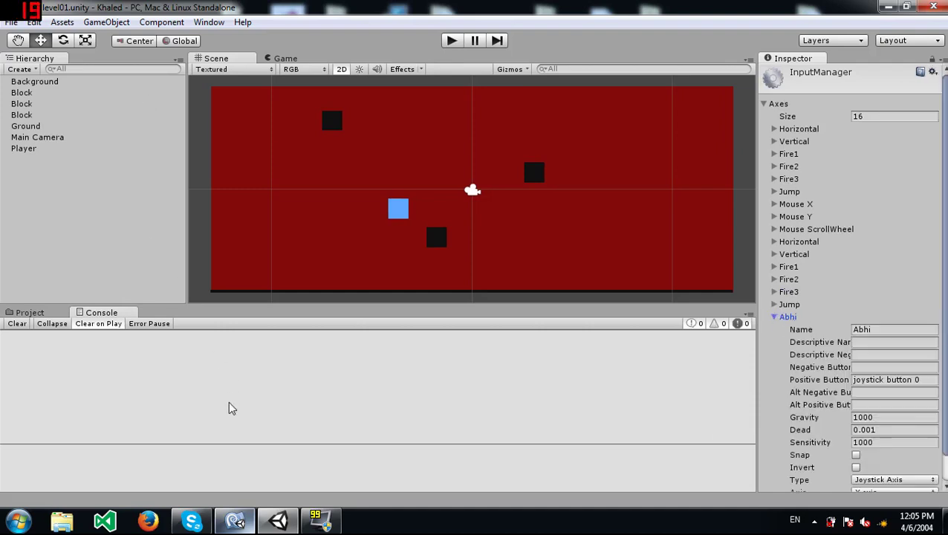
left_click(234, 521)
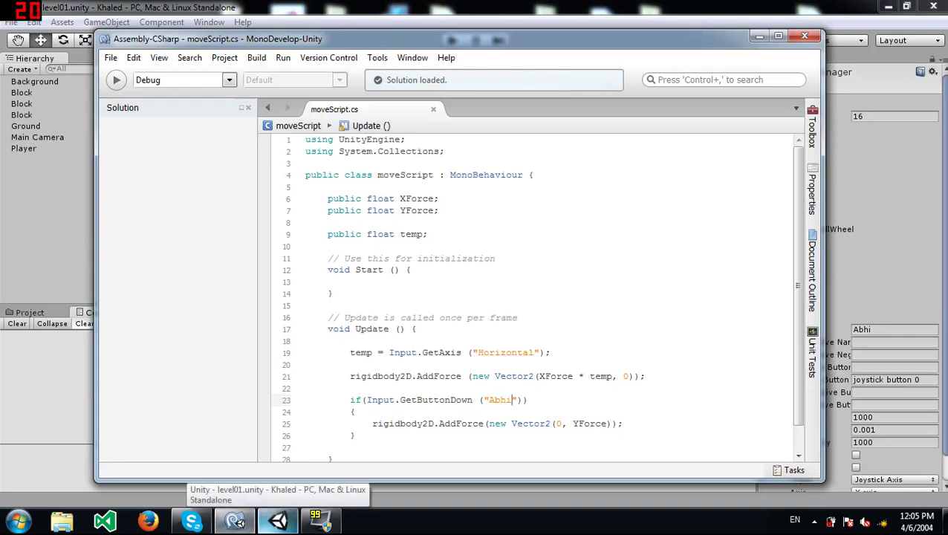
left_click(277, 521)
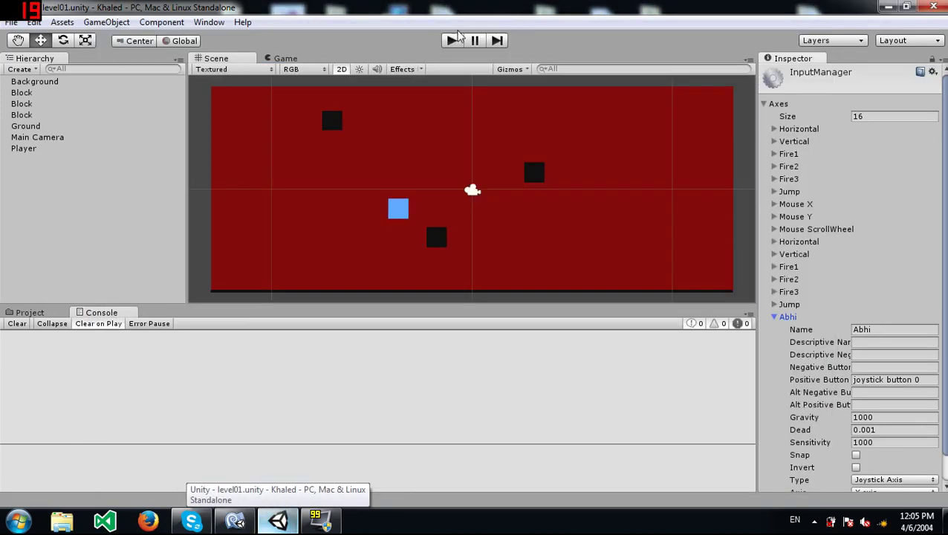
left_click(451, 41)
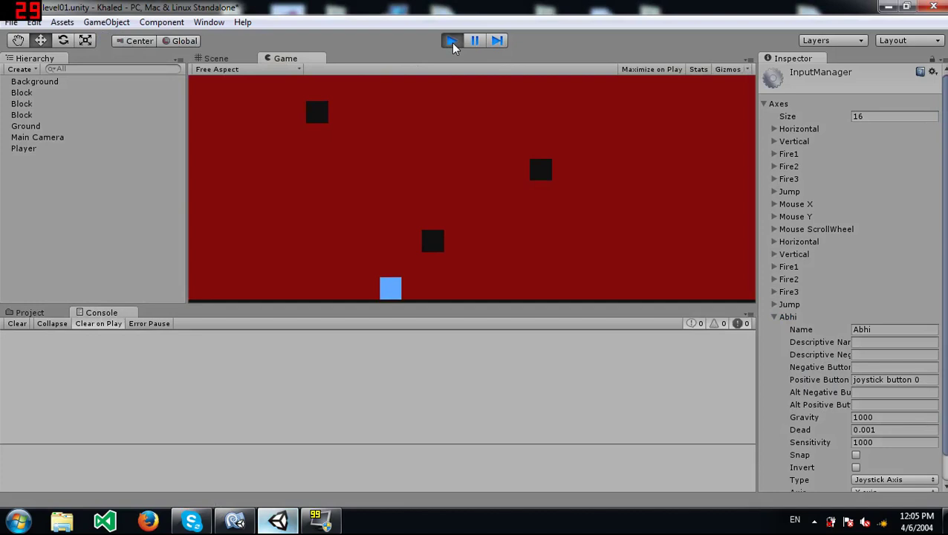
key("Right")
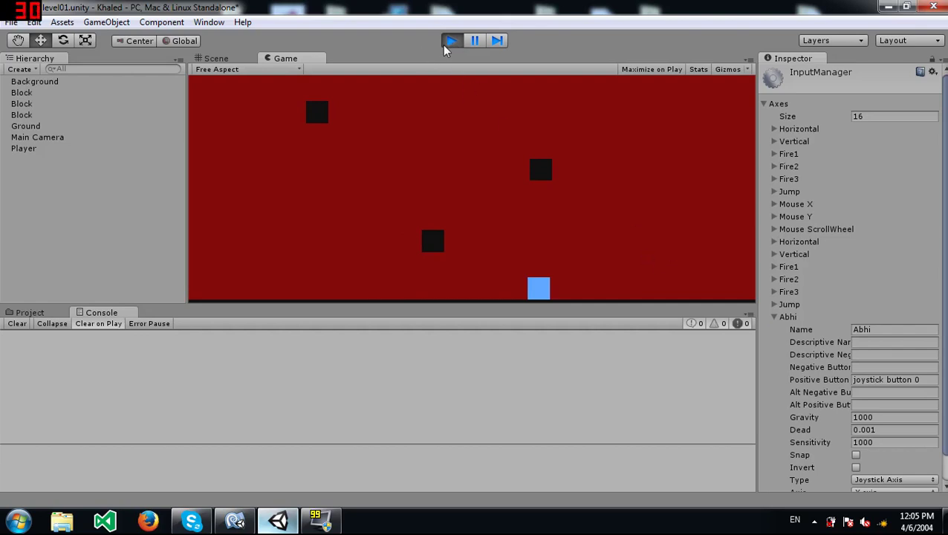
left_click(451, 41)
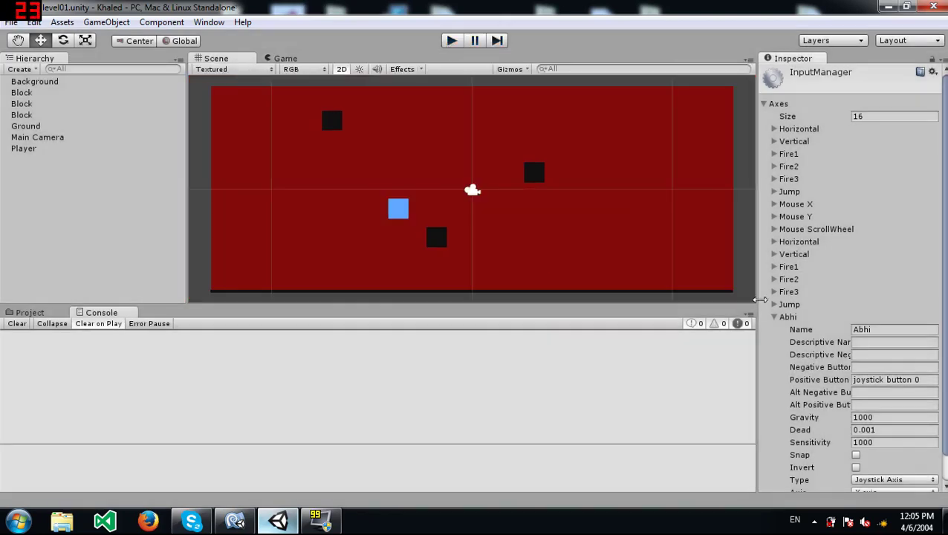
Set Abhi's Gravity to 3, checking the Horizontal axis settings for comparison
left_click(888, 418)
type("3")
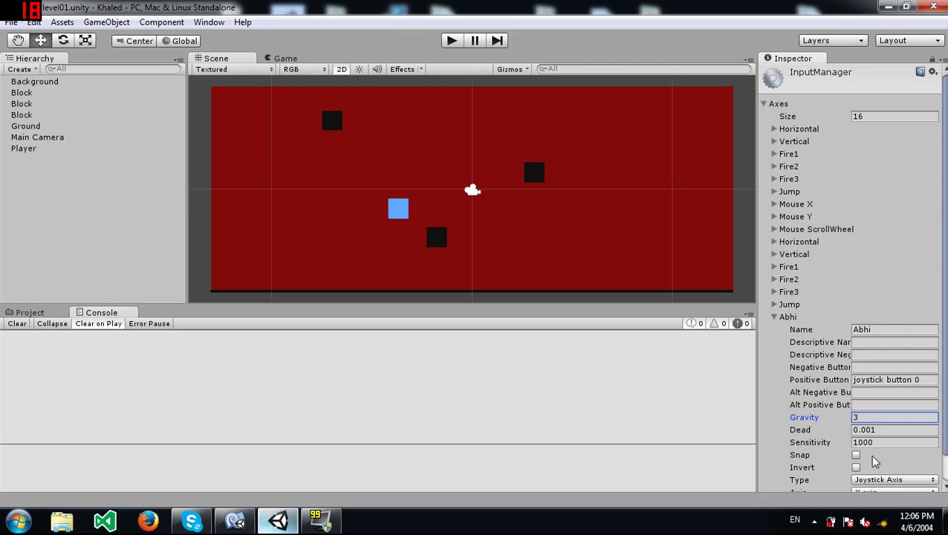
left_click(894, 442)
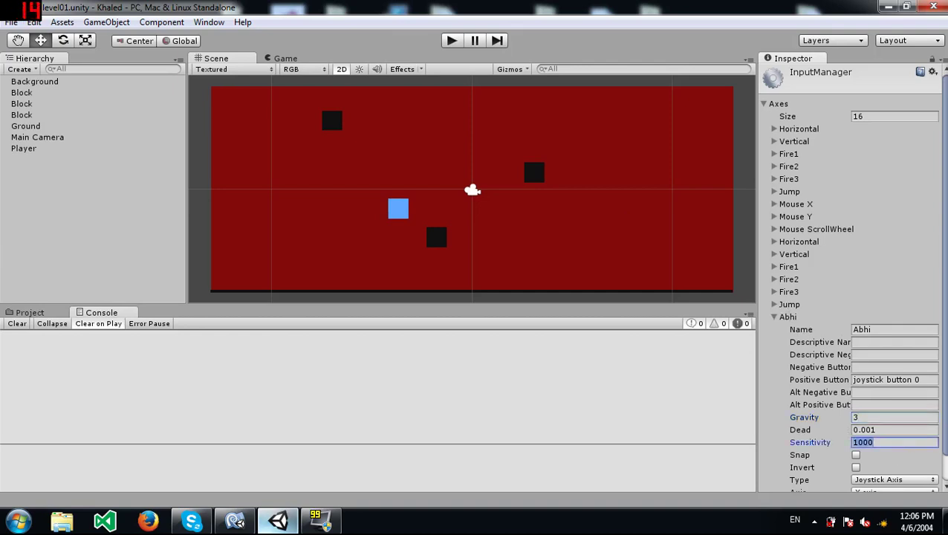
left_click(773, 128)
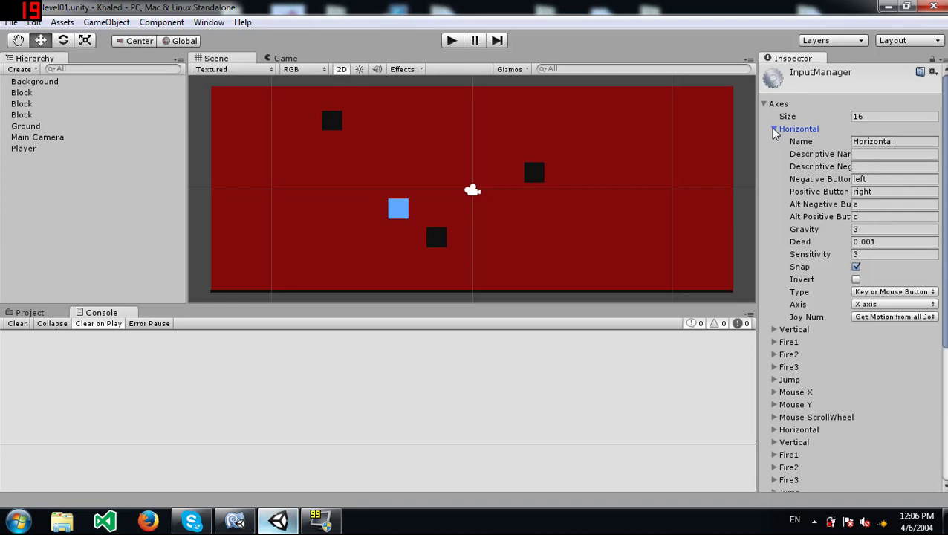
left_click(773, 130)
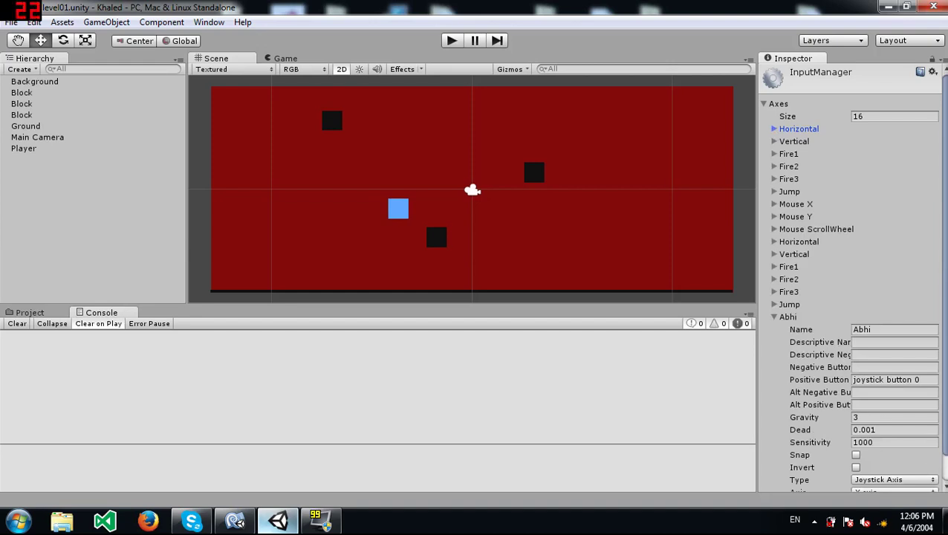
Set Abhi's Sensitivity to 3 and start the game to test it
left_click(884, 442)
type("3")
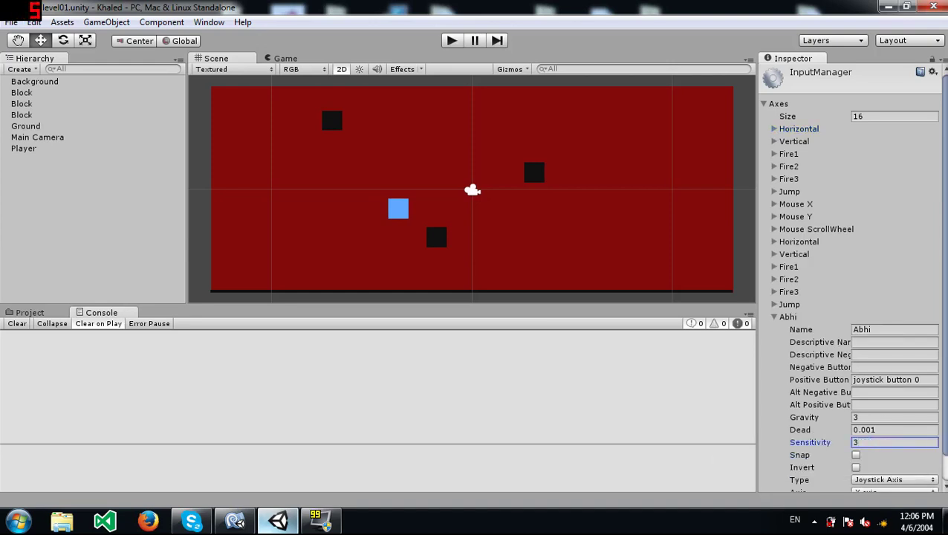
left_click(451, 41)
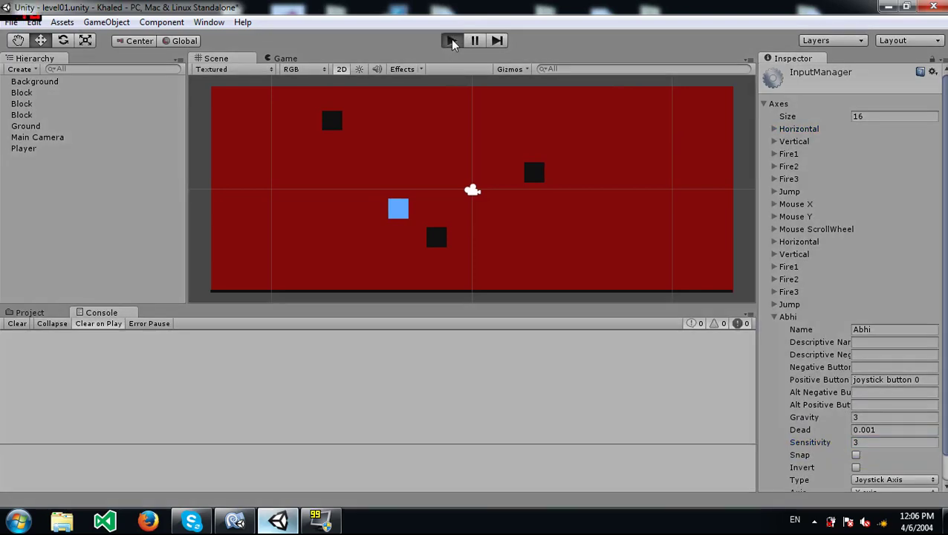
Play-test moving the player square right, then stop and restart the game
key("Right")
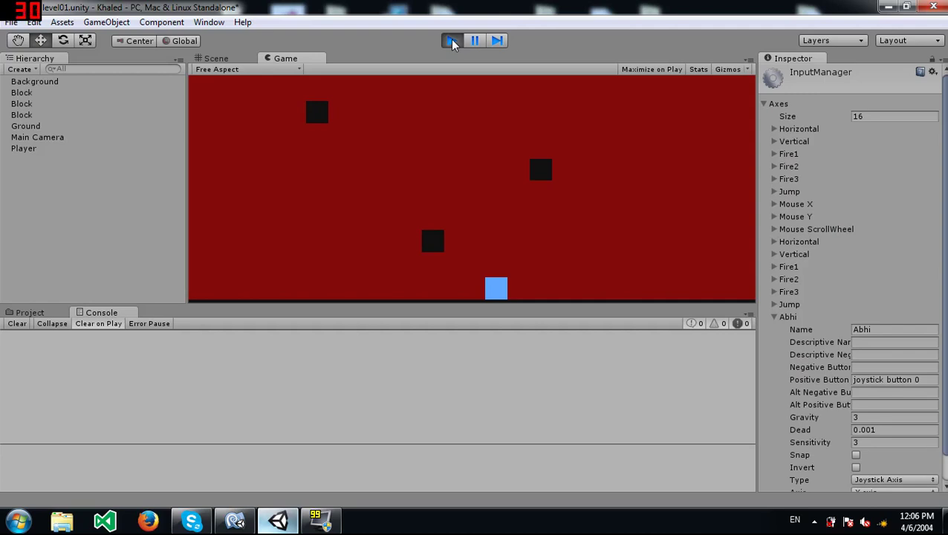
left_click(451, 41)
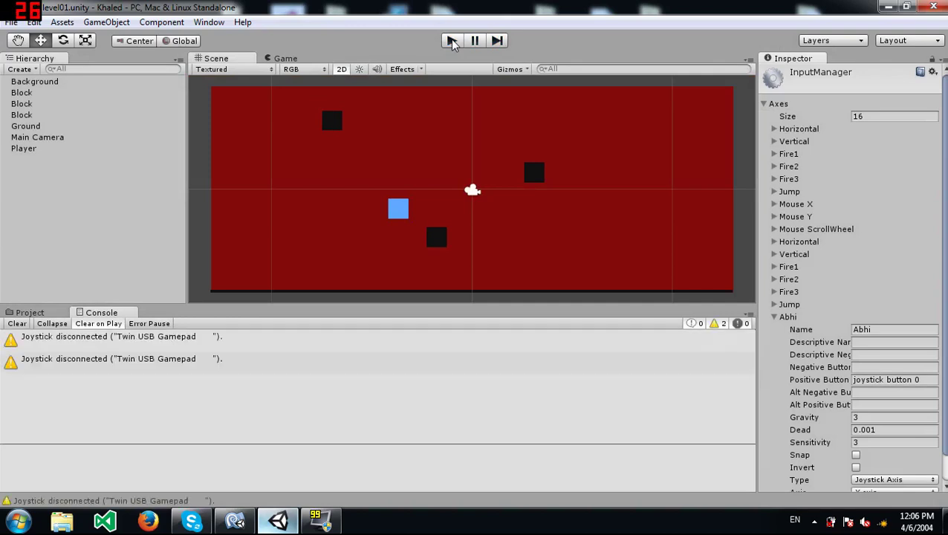
left_click(451, 40)
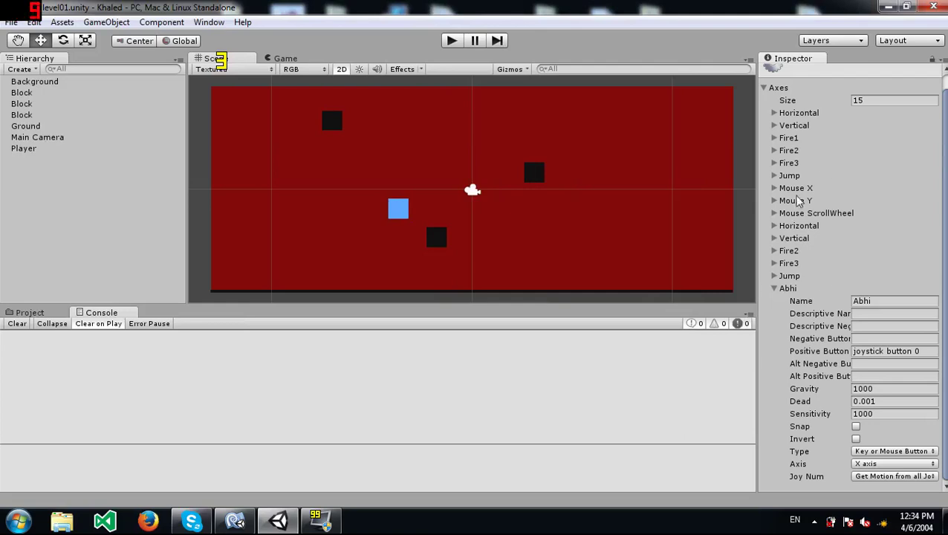
left_click(875, 452)
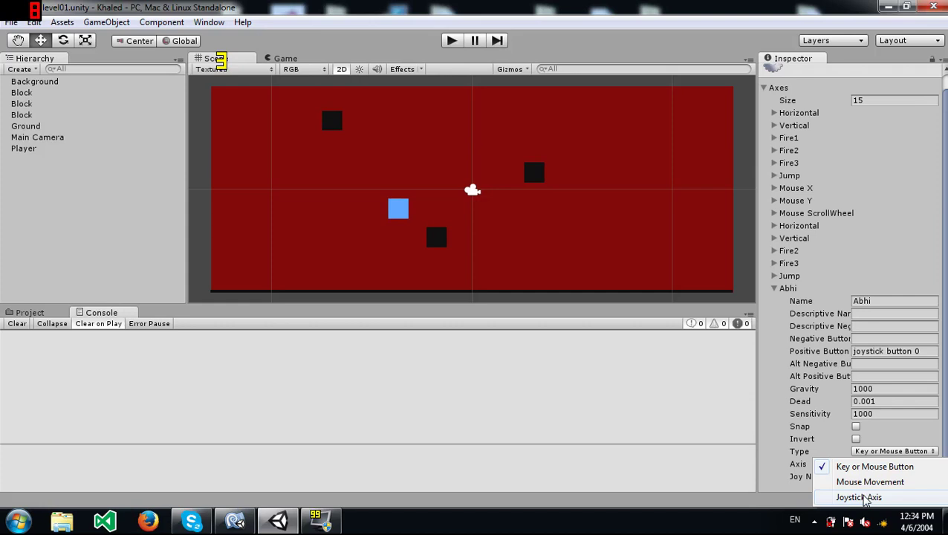
left_click(863, 465)
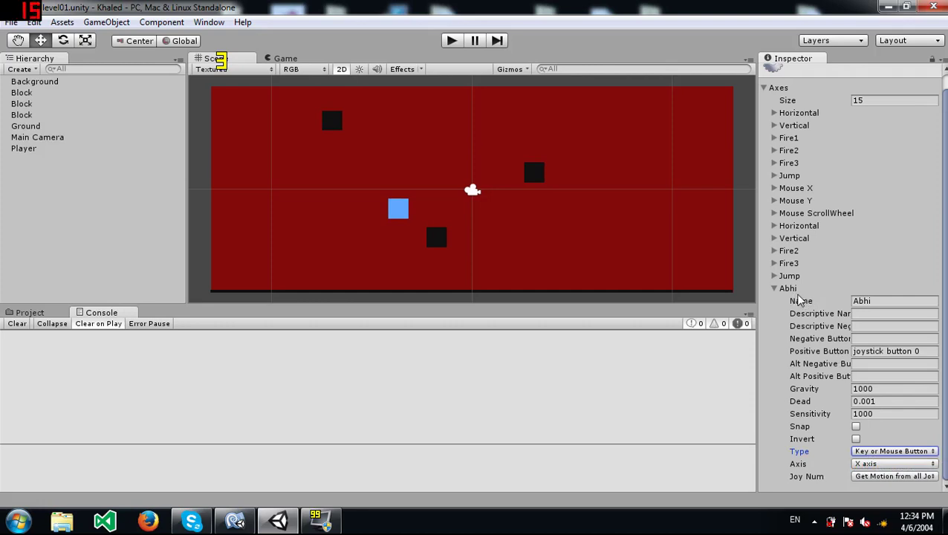
left_click(451, 40)
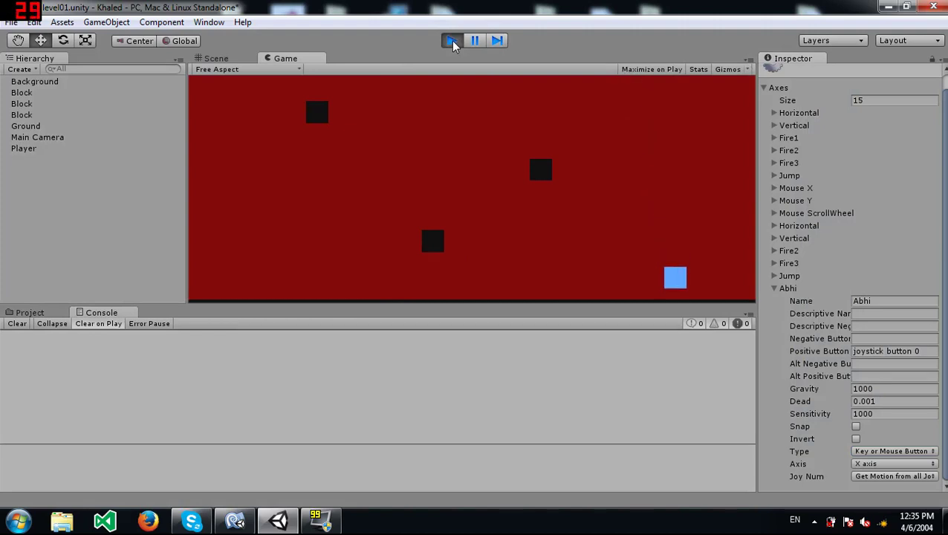
Play-test the blue square moving left and right and jumping, then stop, restart and stop play
key("Left")
key("Right")
key("Left")
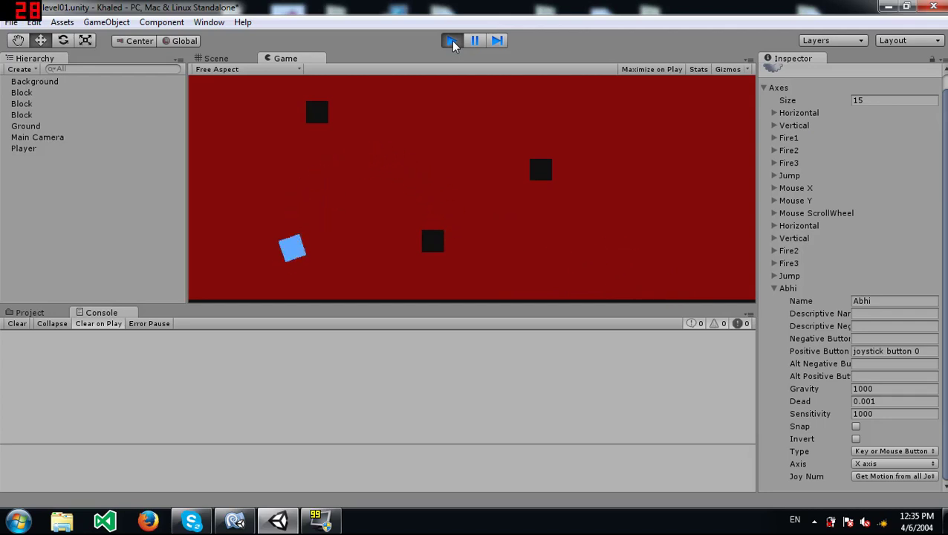
key("space")
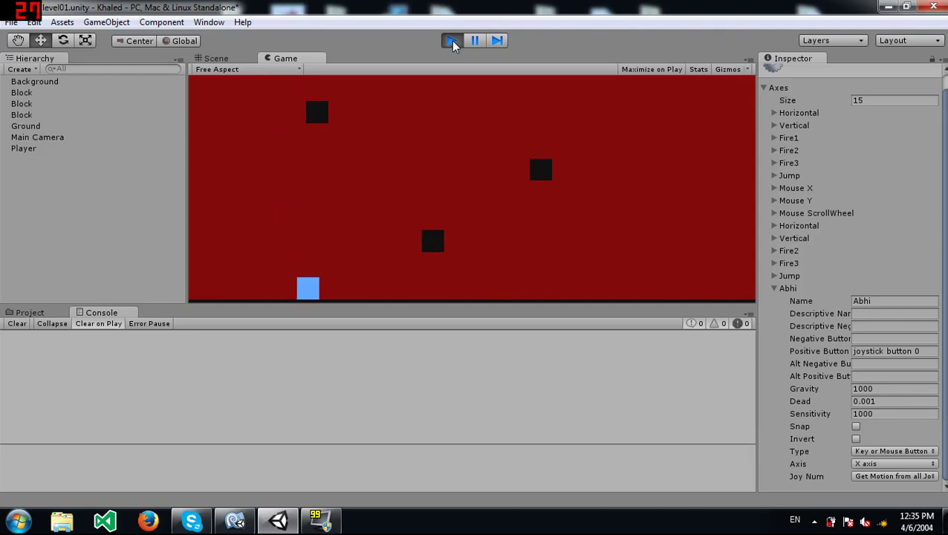
left_click(452, 41)
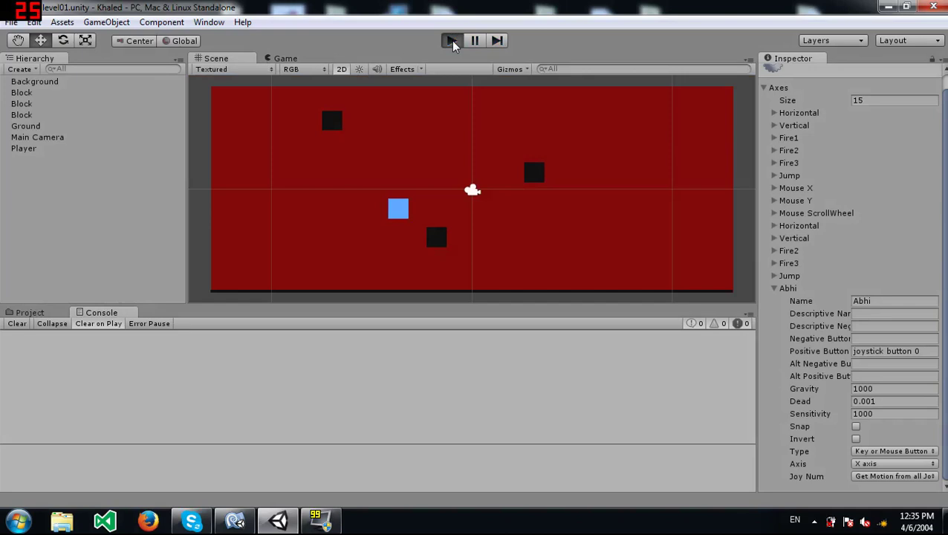
left_click(451, 40)
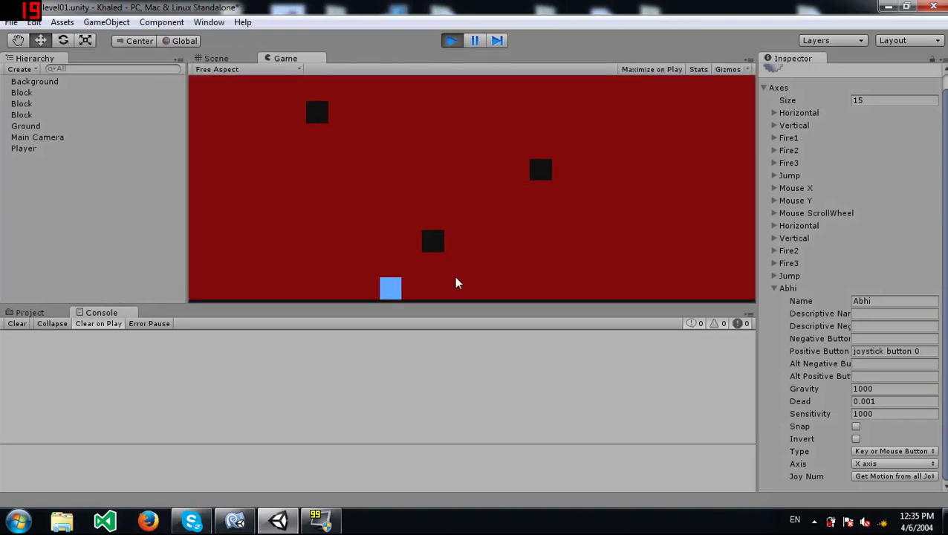
left_click(451, 41)
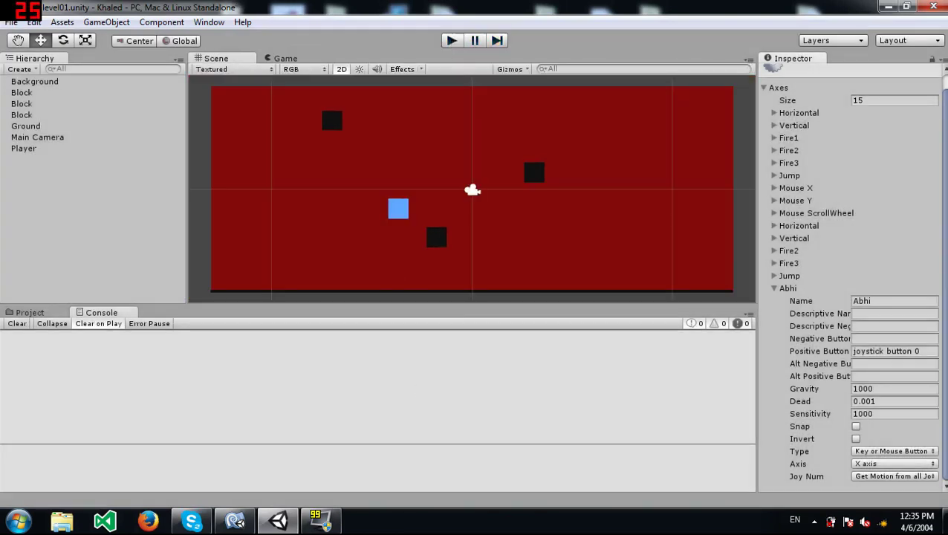
Check the "Abhi" name in moveScript.cs's GetButtonDown call, then return to Unity
left_click(235, 520)
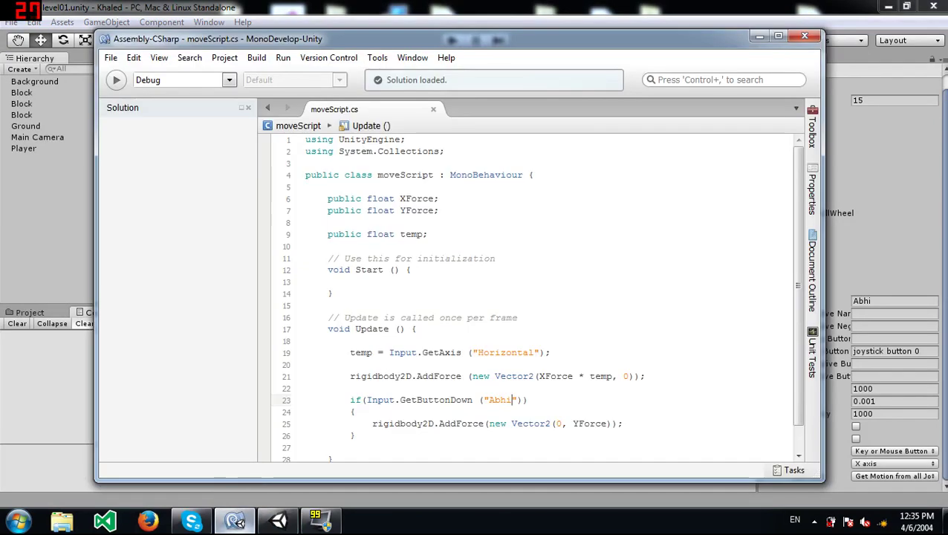
double_click(499, 399)
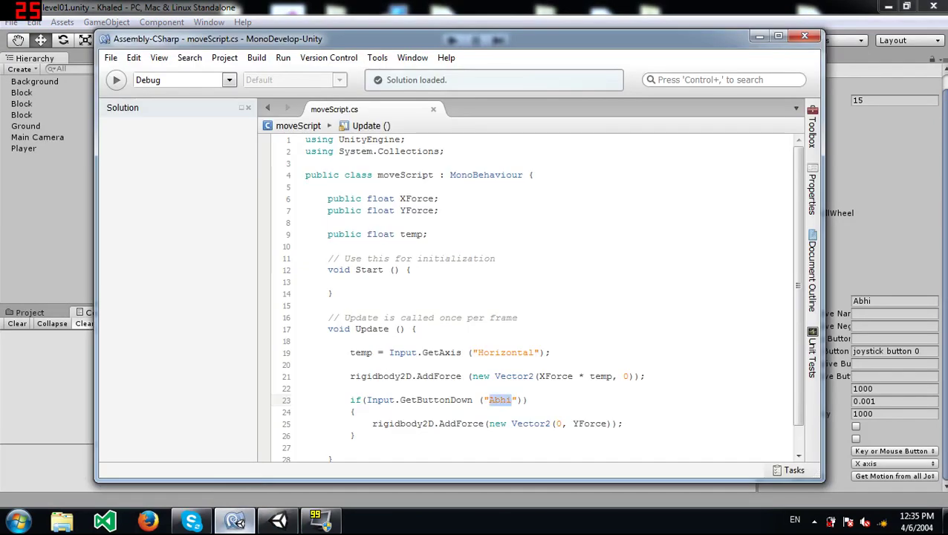
left_click(580, 6)
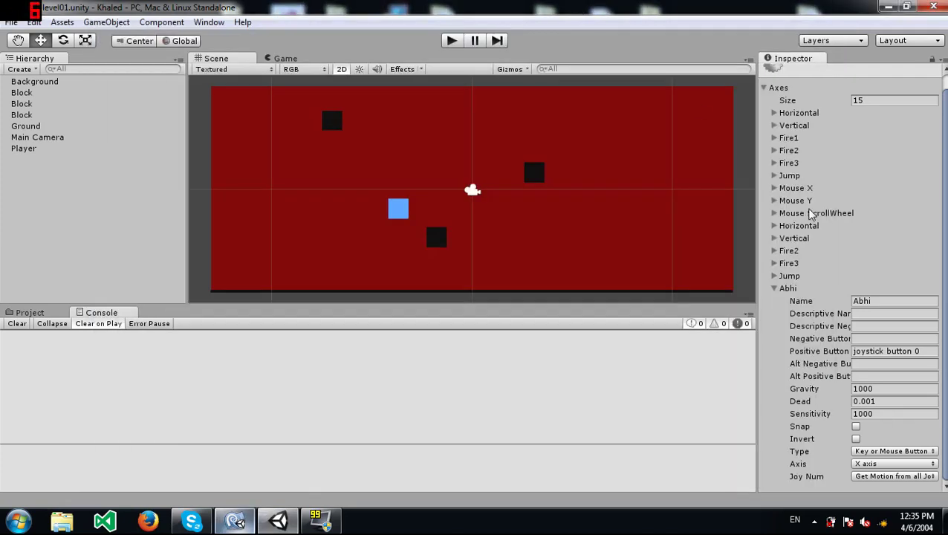